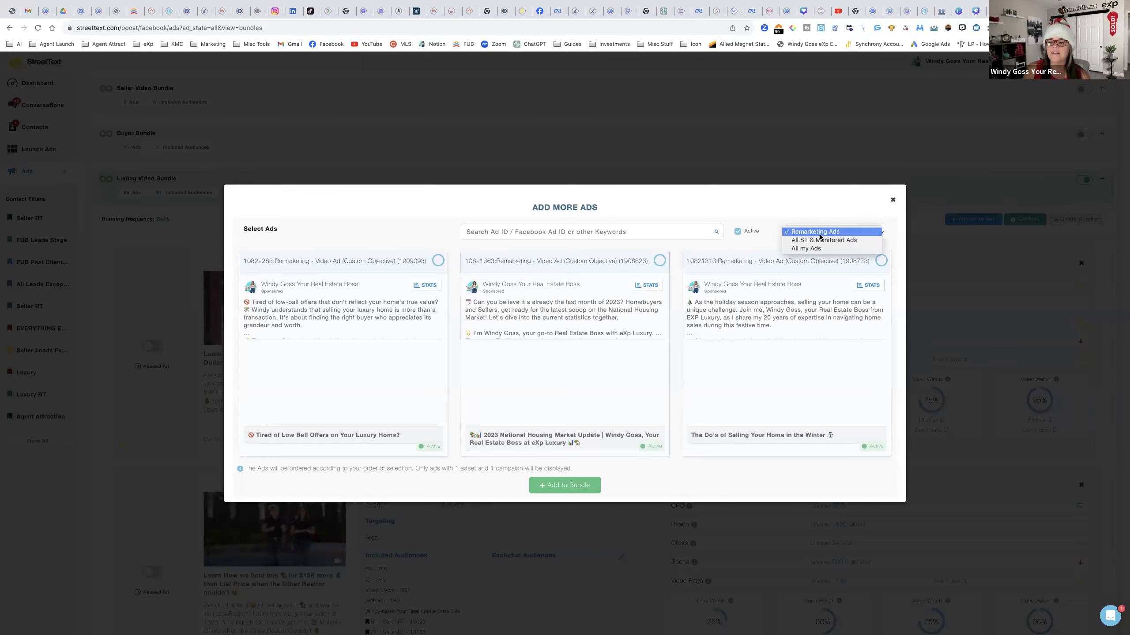
Show all my ads and add the "Tired of Low Ball Offers on Your Luxury Home?" ad to the Listing Video Bundle
left_click(810, 251)
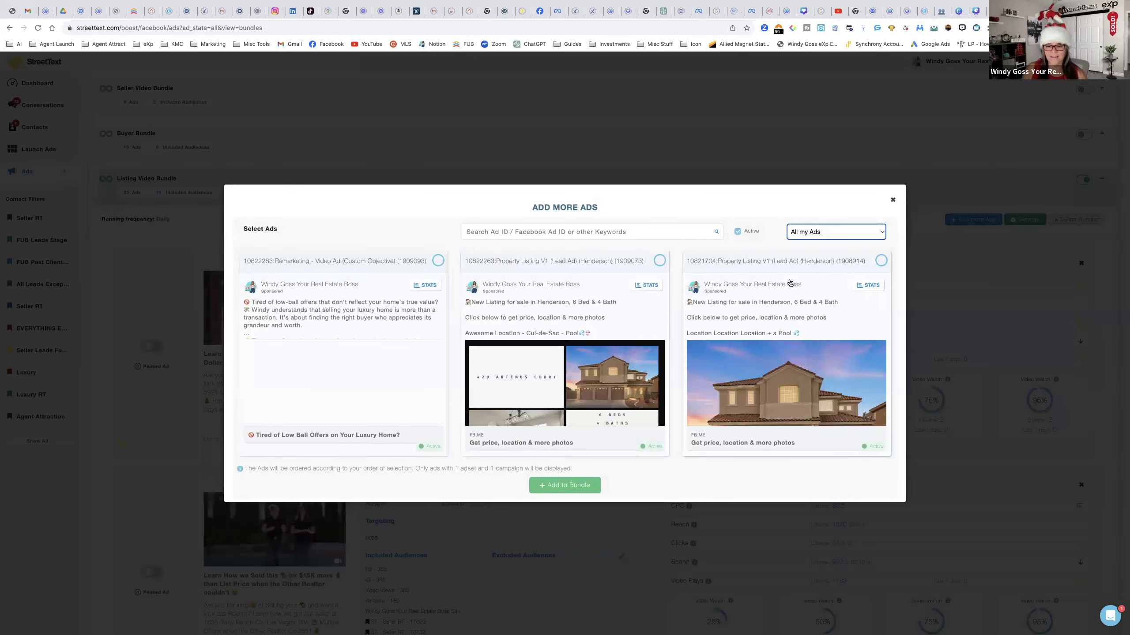
scroll(744, 335, "down", 5)
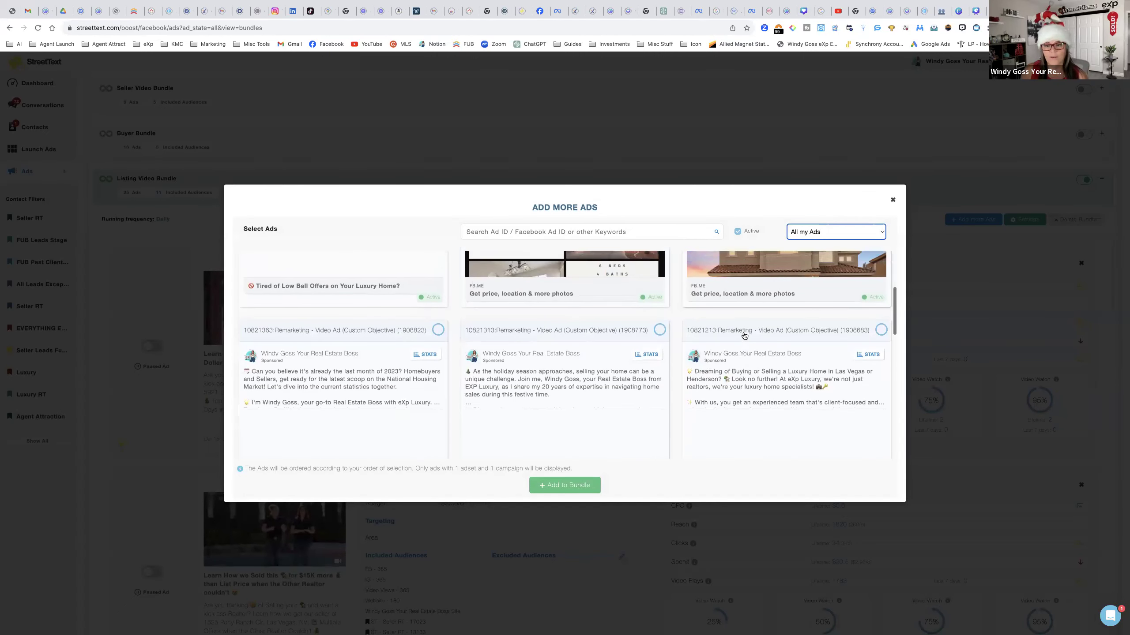
scroll(744, 336, "up", 5)
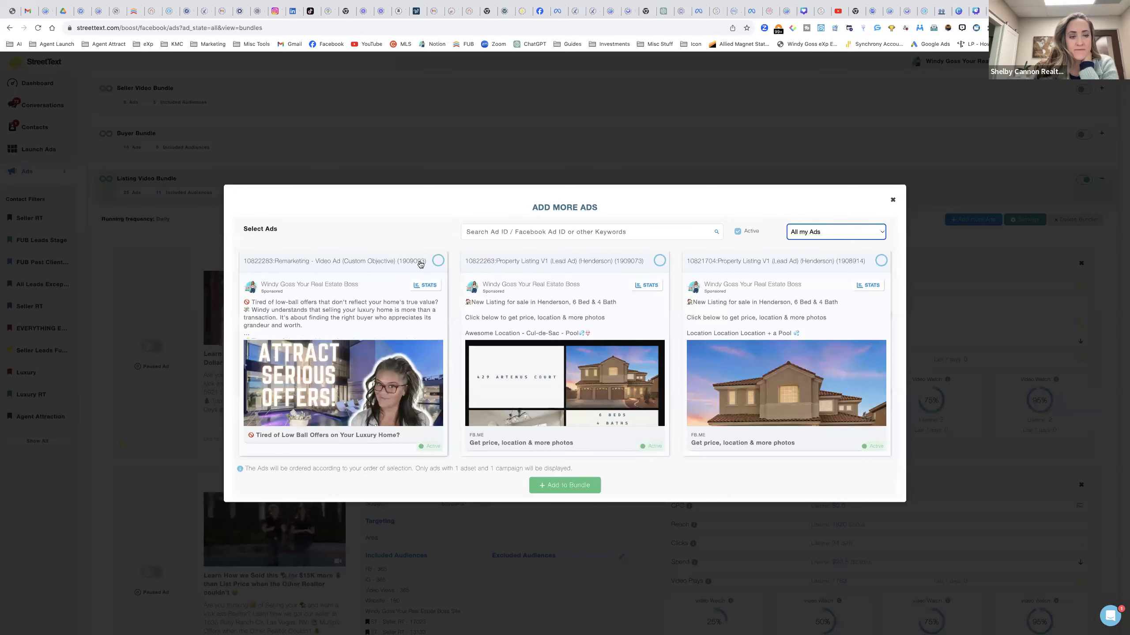
left_click(438, 261)
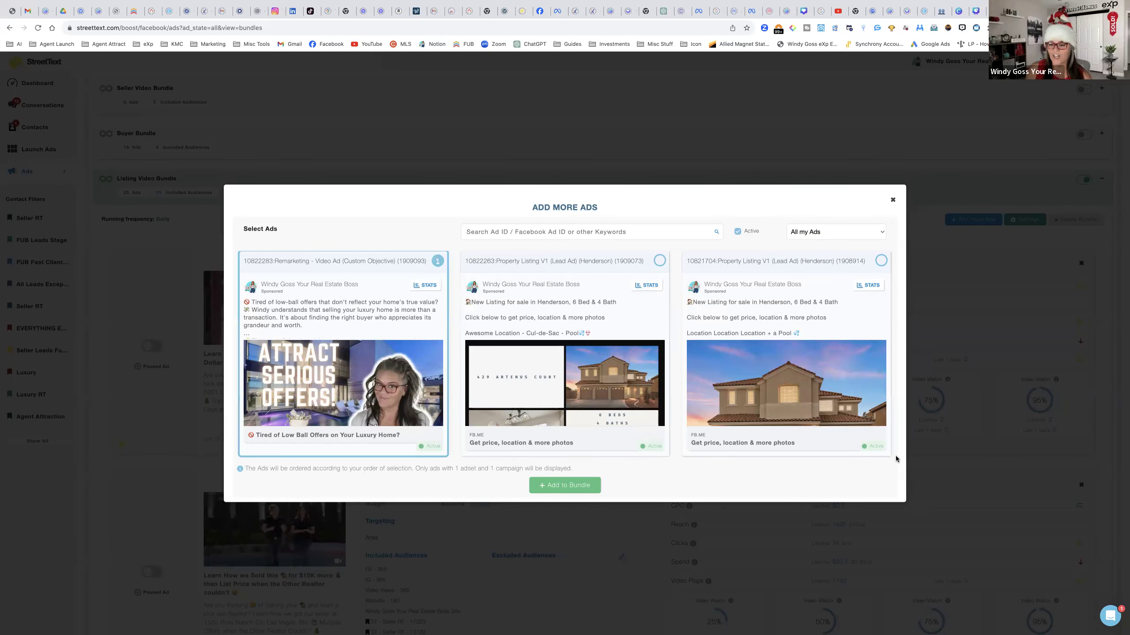
left_click(565, 485)
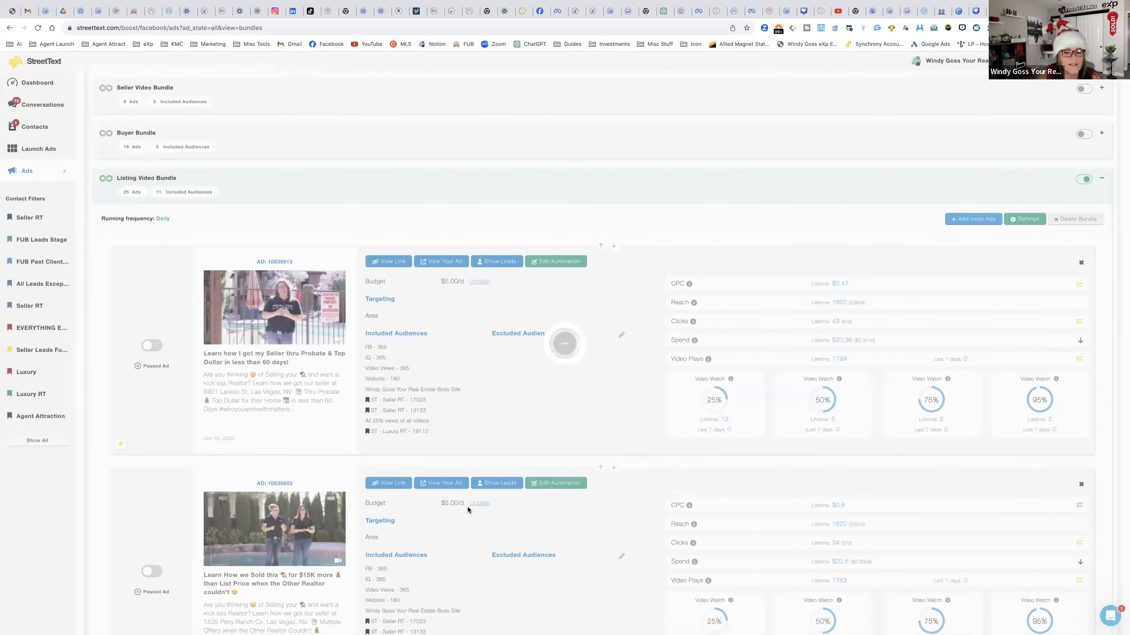
Move the "Tired of Low Ball Offers" ad up from the bundle's end to above the $2.00/d "Las Vegas Luxury Home Tours" ad starting "Tour this amazing"
scroll(645, 501, "down", 20)
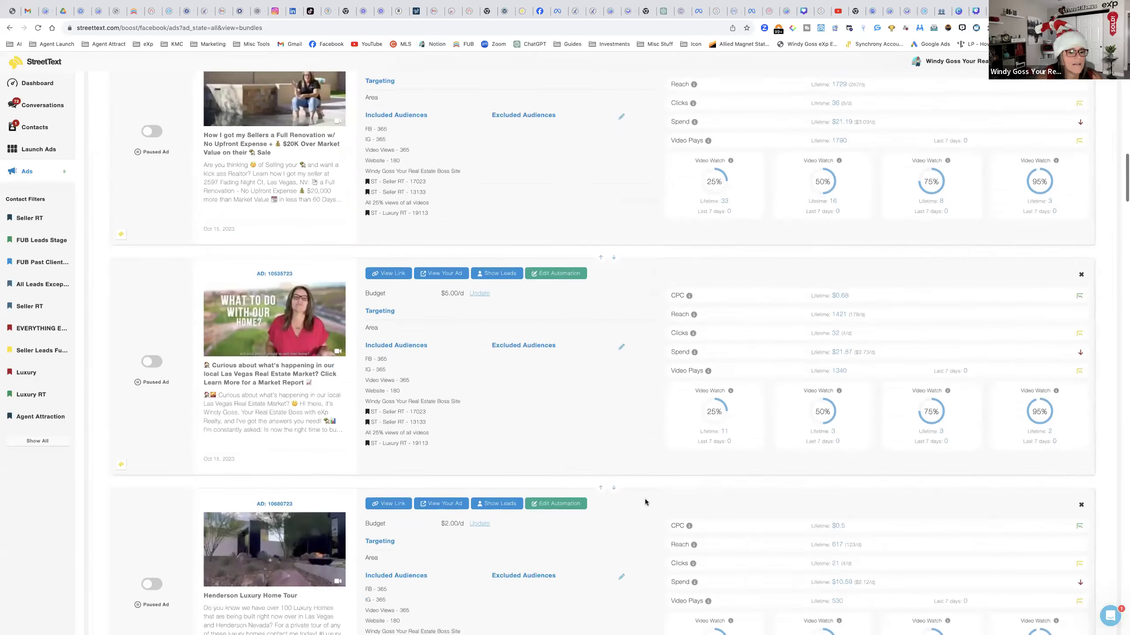
scroll(645, 502, "down", 9)
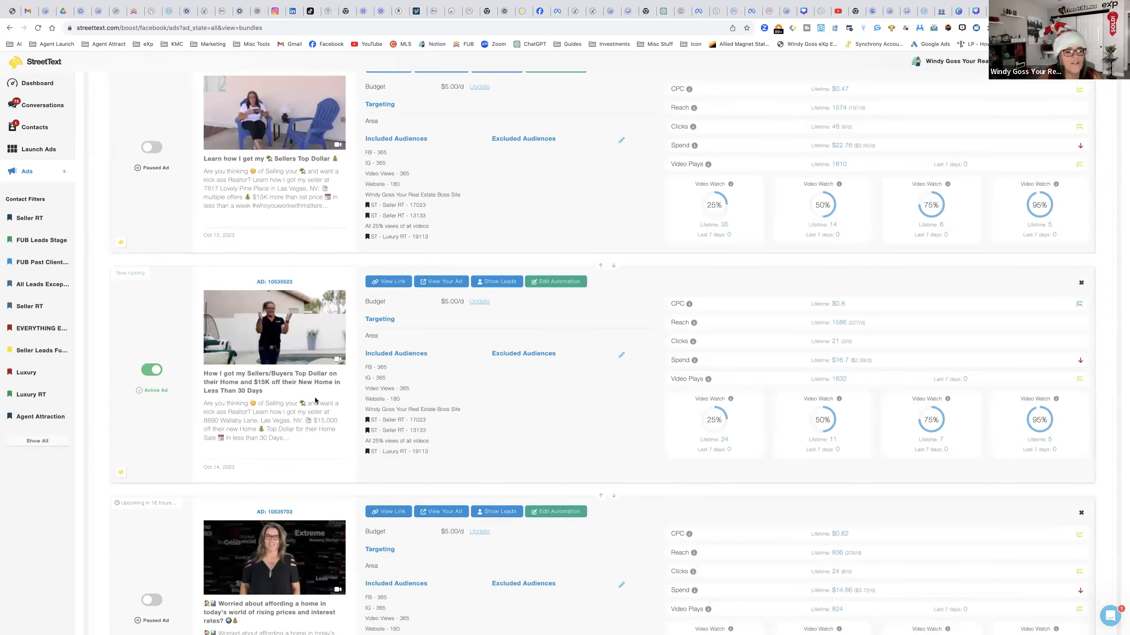
scroll(315, 400, "down", 15)
scroll(315, 401, "down", 15)
scroll(315, 400, "down", 15)
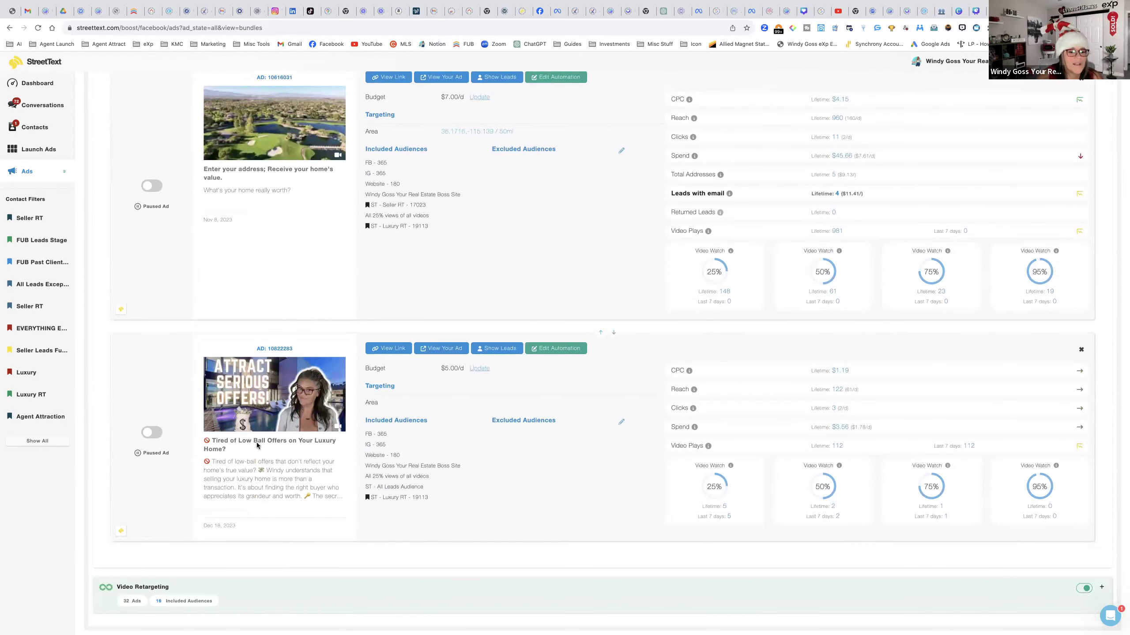
left_click(600, 332)
scroll(600, 338, "up", 5)
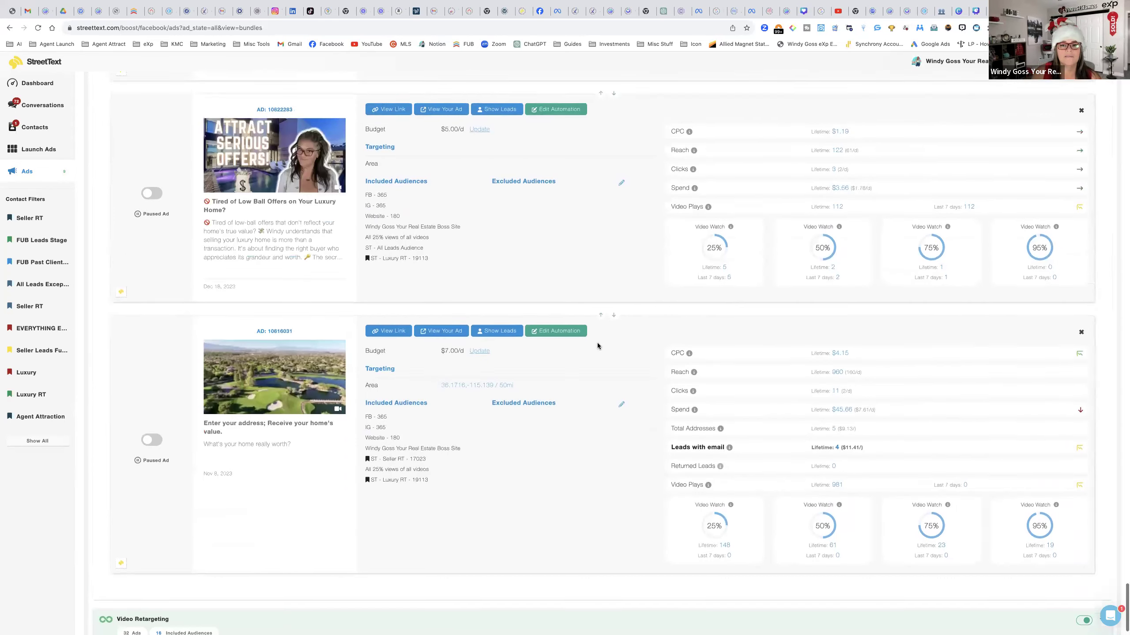
left_click(600, 336)
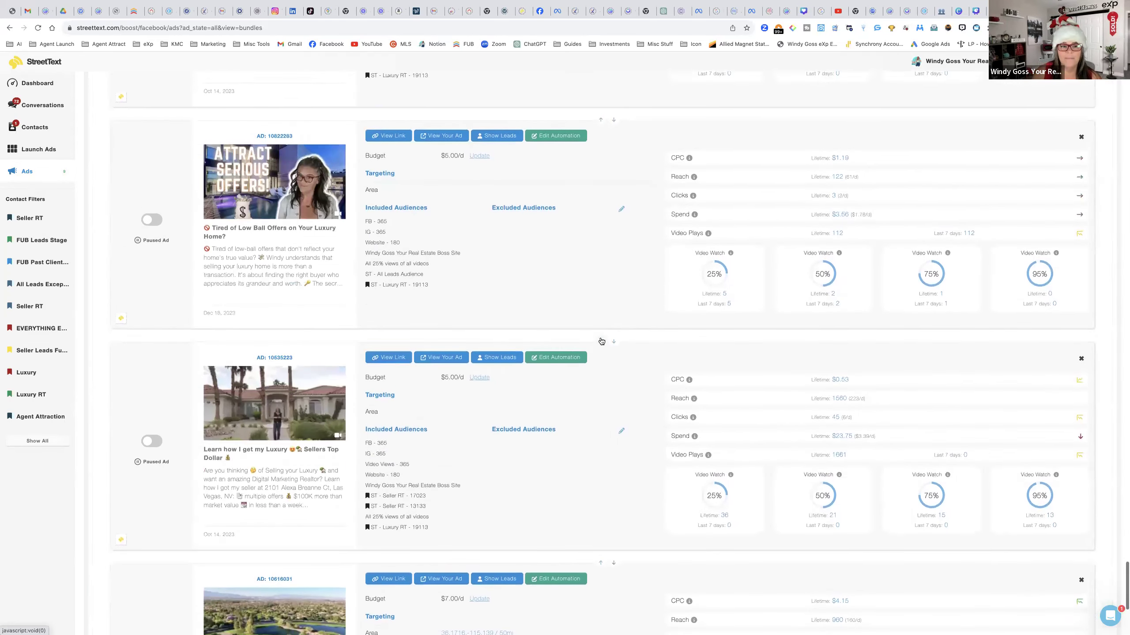
scroll(602, 339, "up", 5)
left_click(602, 333)
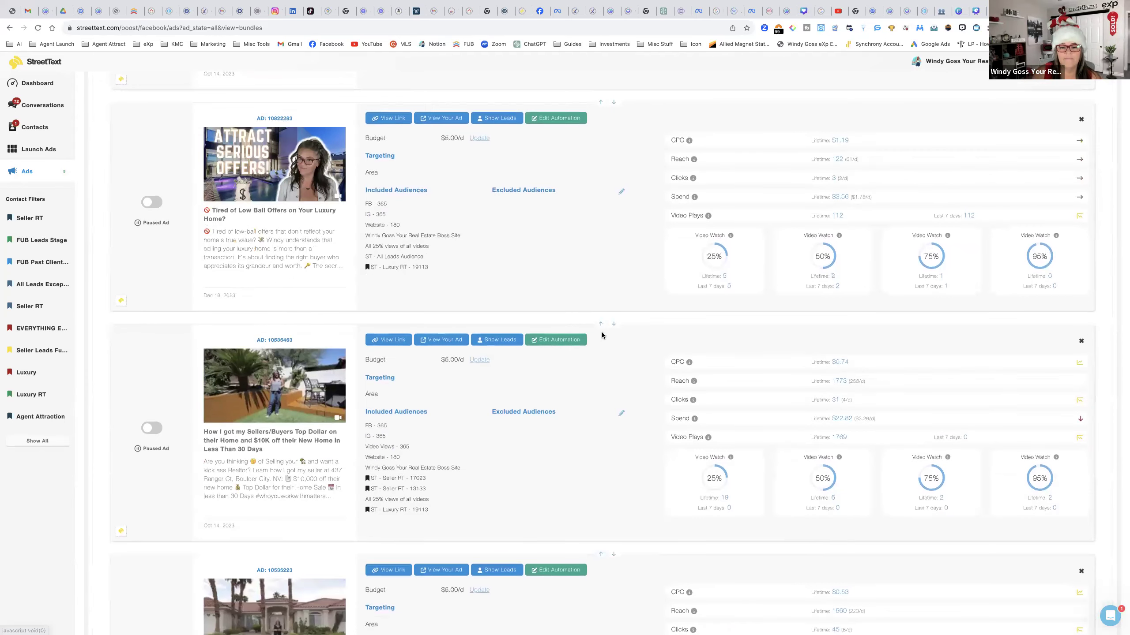
scroll(601, 343, "up", 5)
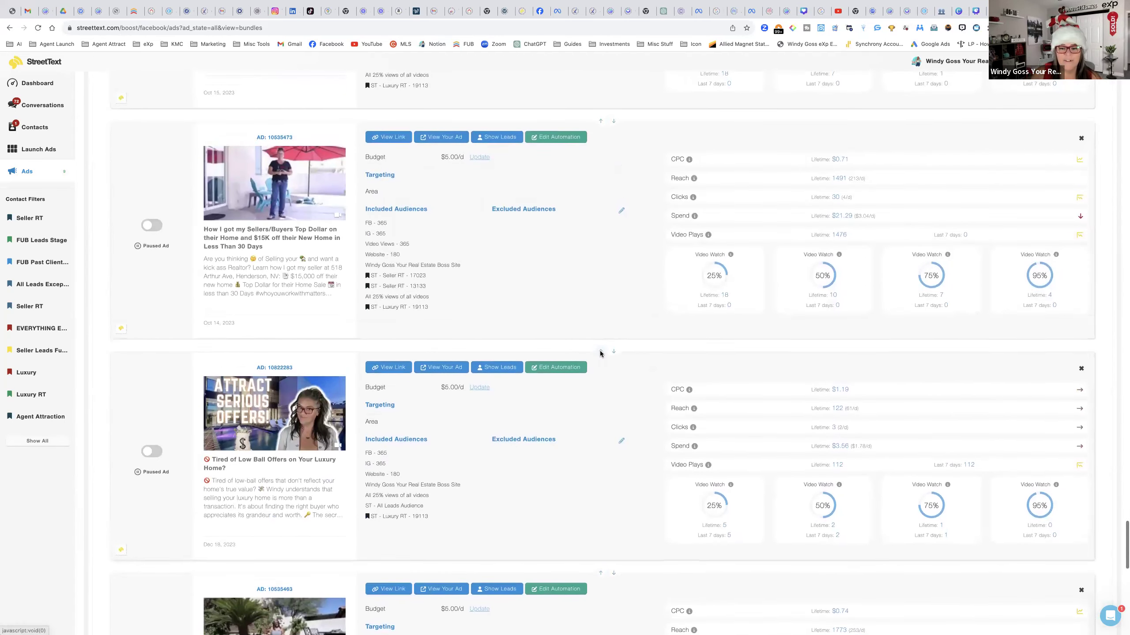
left_click(601, 352)
scroll(600, 356, "up", 5)
left_click(601, 364)
scroll(601, 367, "up", 1)
scroll(600, 368, "up", 5)
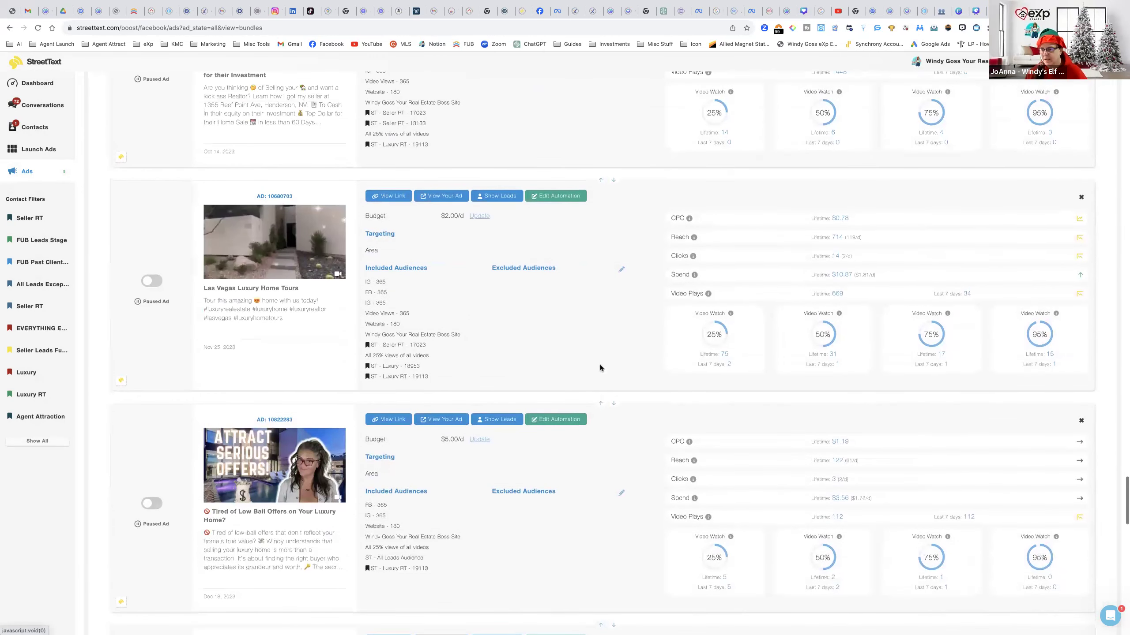
left_click(601, 406)
scroll(600, 407, "up", 5)
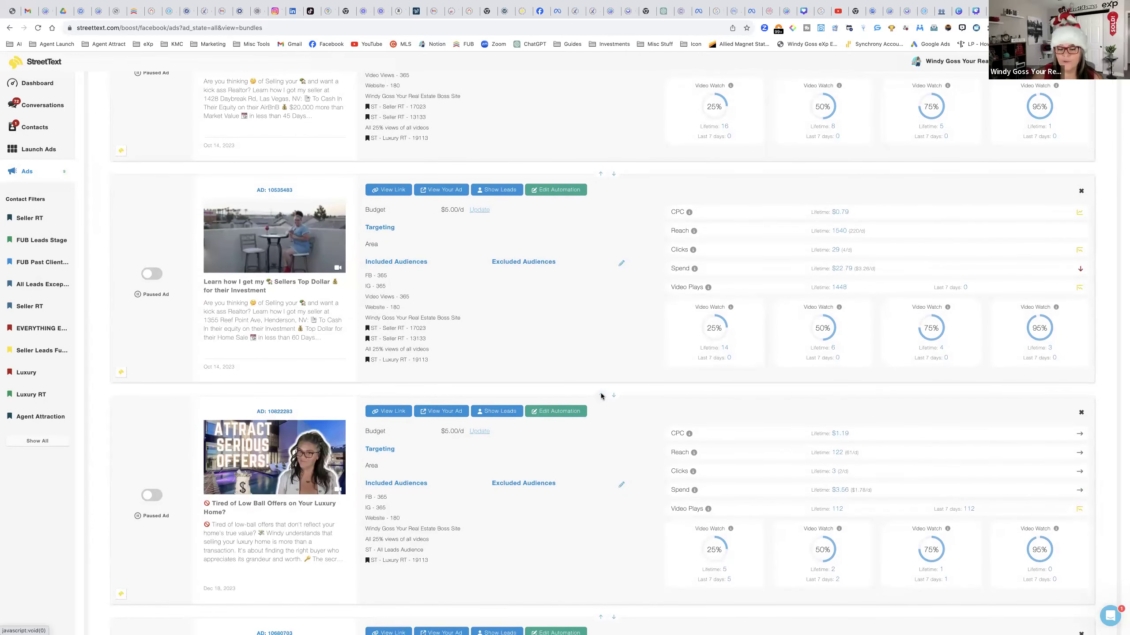
Move the "Tired of Low Ball Offers" ad further up the Listing Video Bundle, to directly above the "National Market Update" ad
left_click(602, 396)
scroll(601, 396, "up", 5)
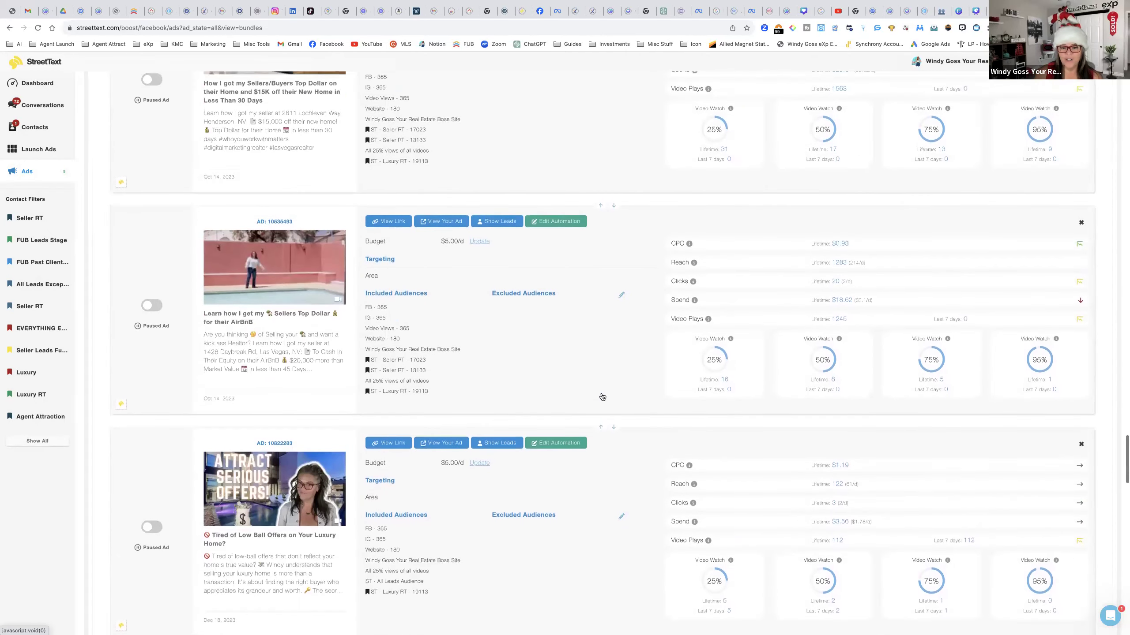
left_click(602, 433)
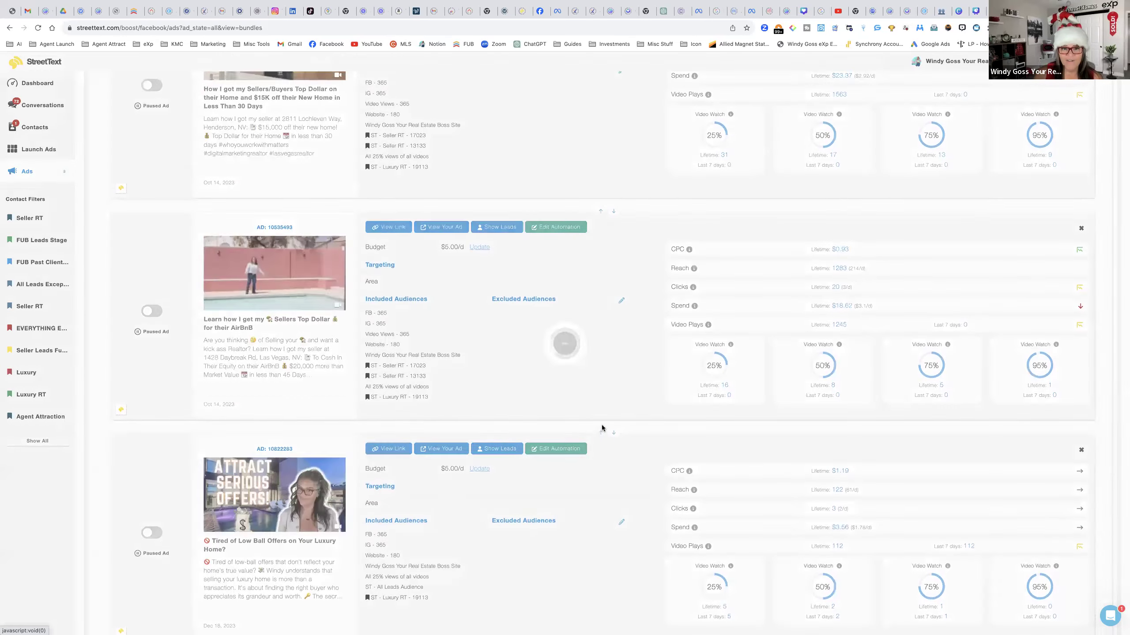
scroll(597, 420, "up", 3)
scroll(597, 414, "up", 3)
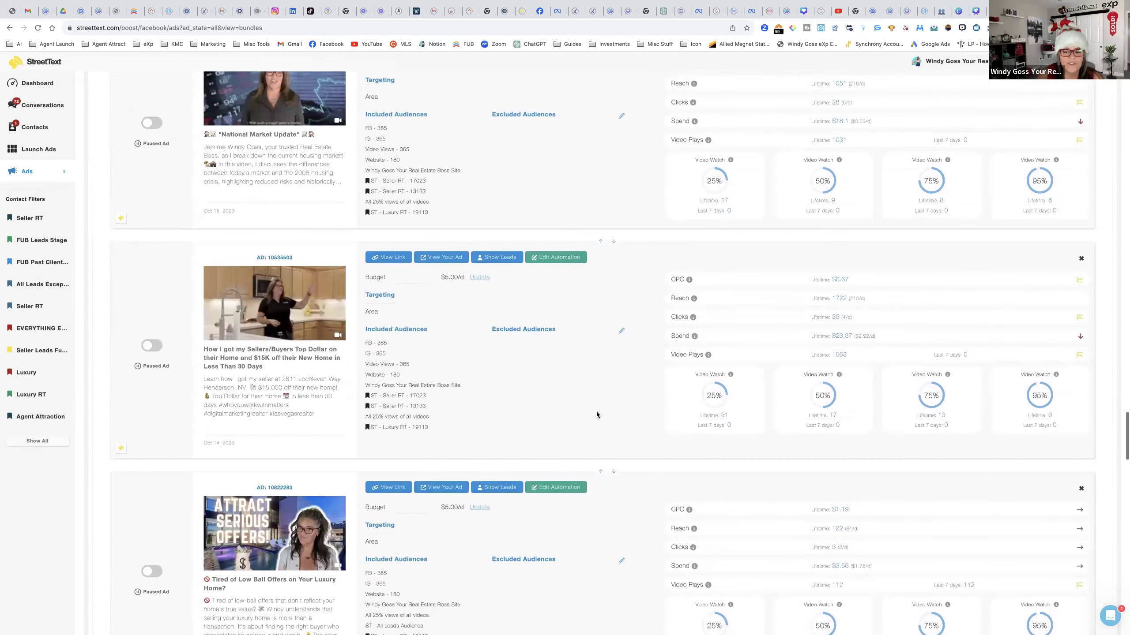
left_click(601, 473)
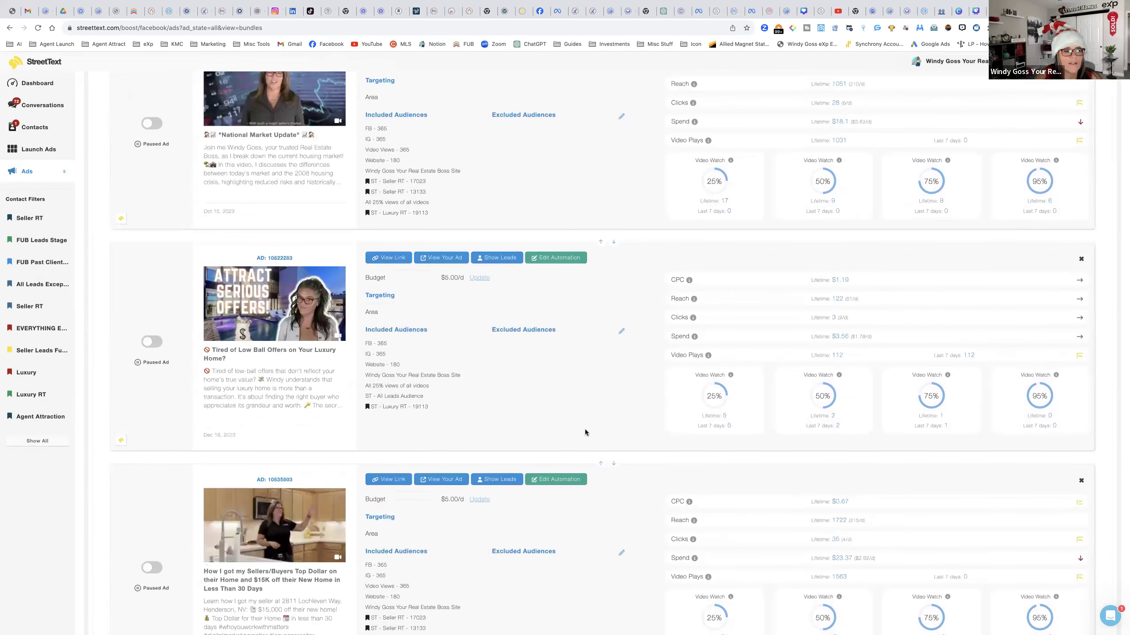
scroll(587, 436, "up", 5)
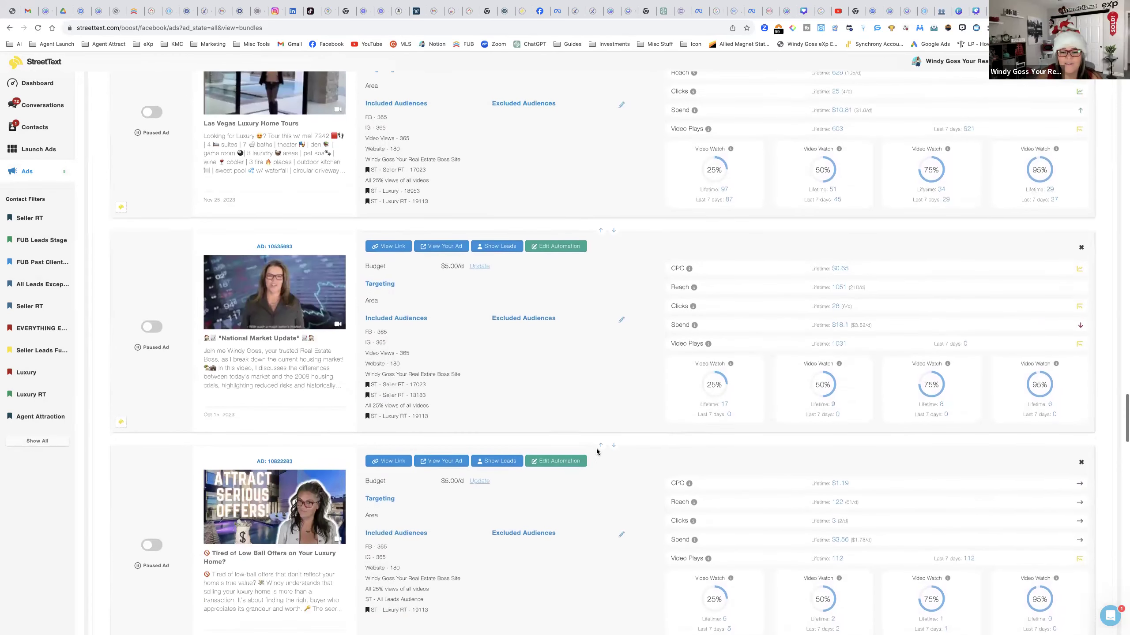
left_click(600, 445)
scroll(603, 445, "up", 4)
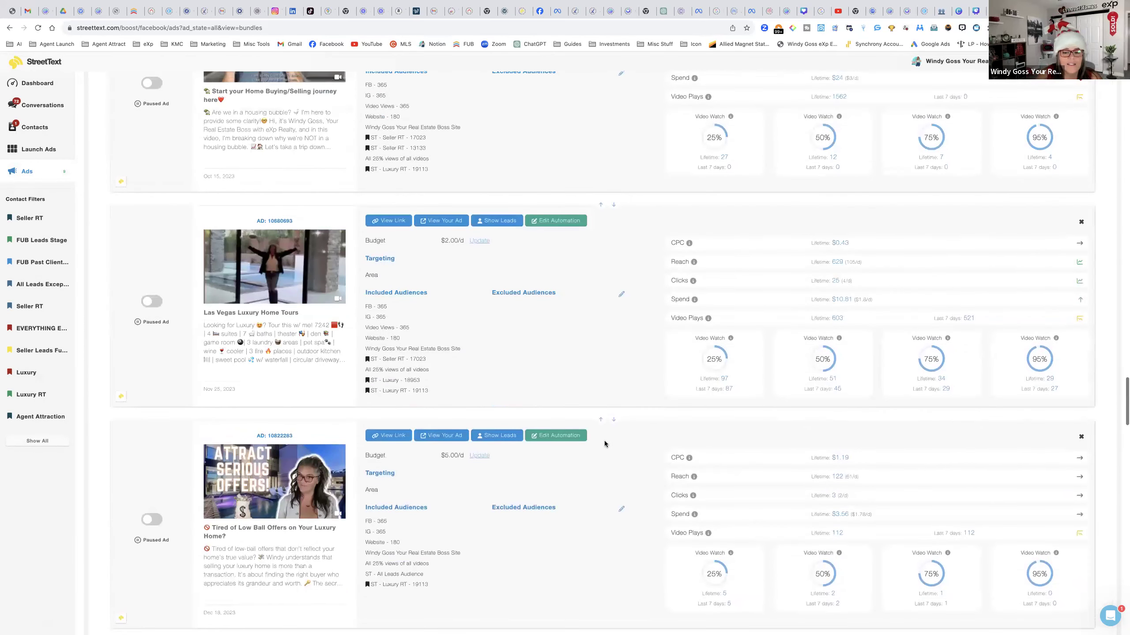
Move the "Tired of Low Ball Offers" ad up to above both "Learn how I help my Sellers get Top Dollar to Relocate" ads
left_click(601, 421)
scroll(593, 433, "up", 5)
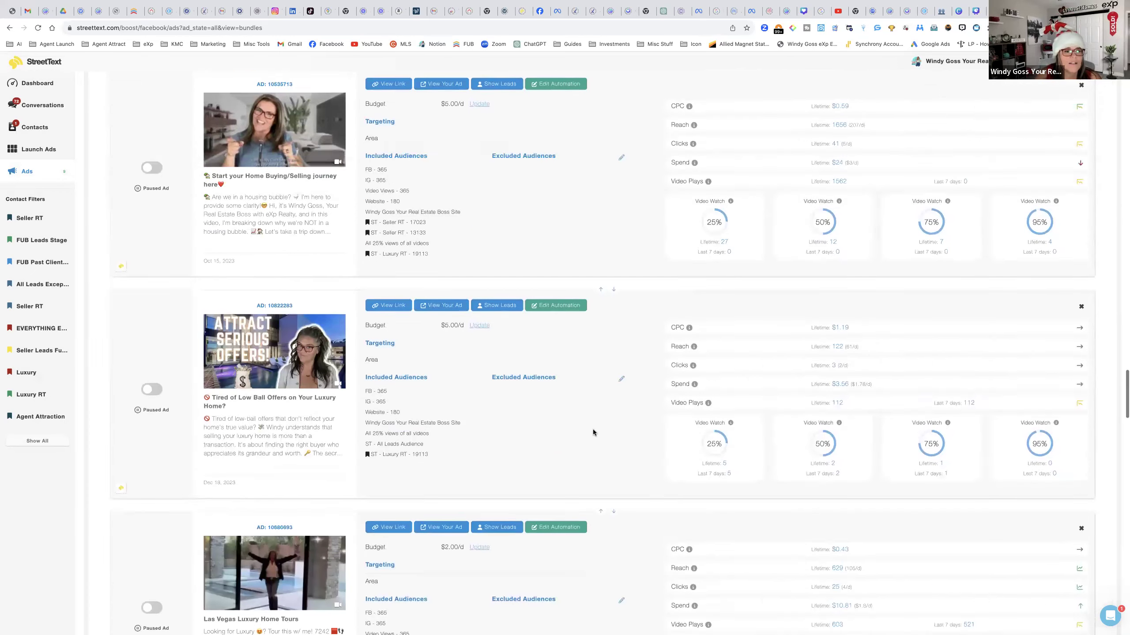
left_click(600, 419)
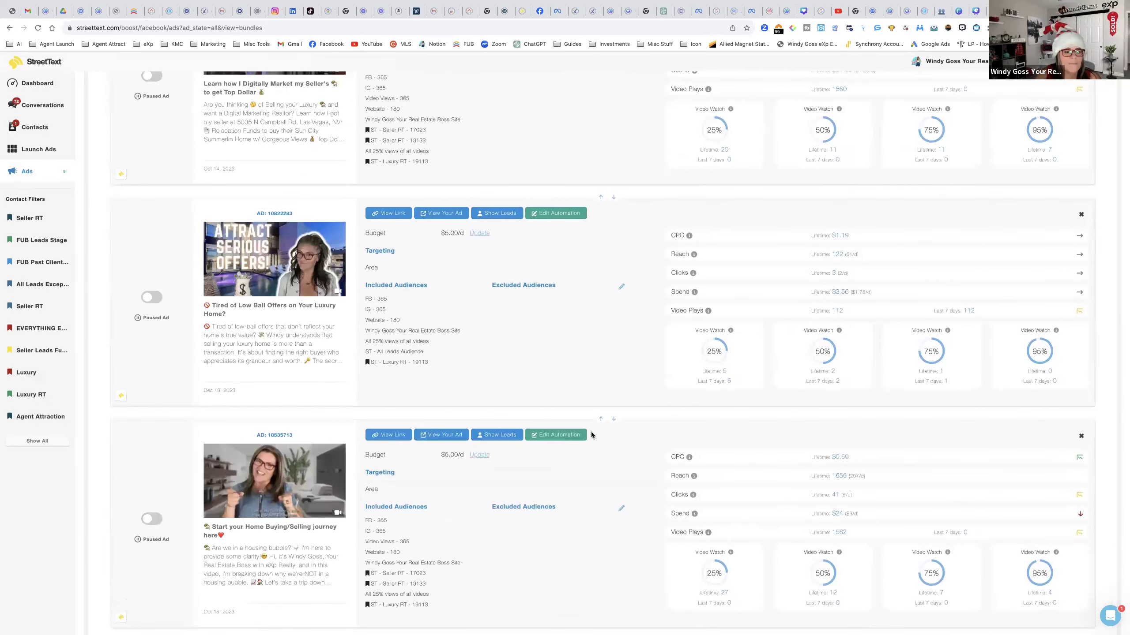
scroll(600, 425, "up", 5)
left_click(601, 407)
scroll(585, 429, "up", 5)
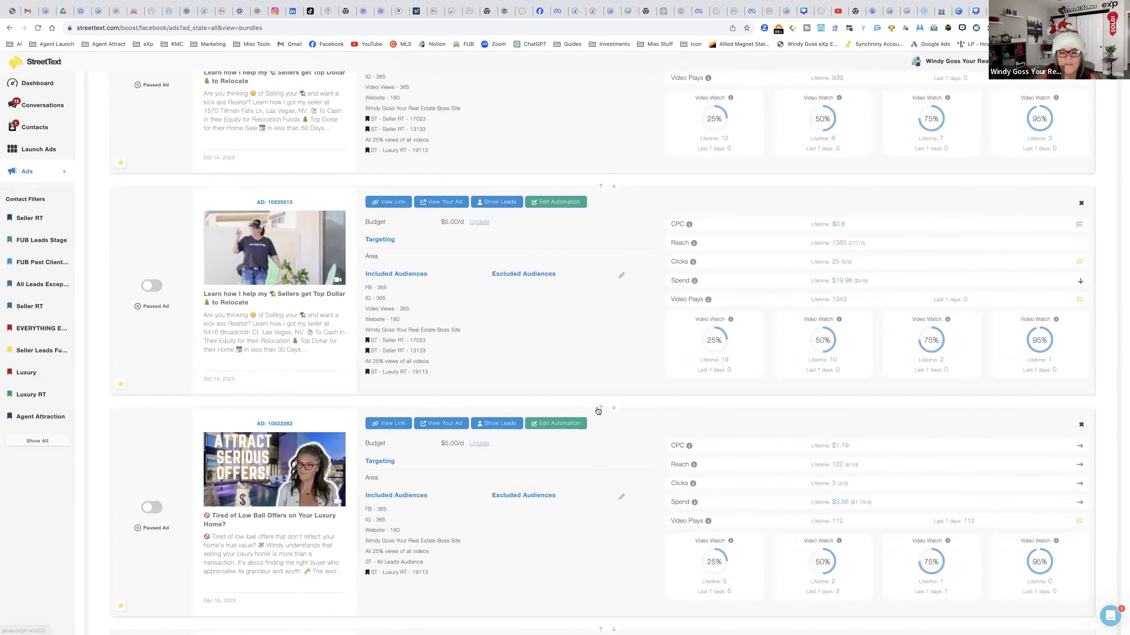
left_click(601, 407)
scroll(586, 434, "up", 5)
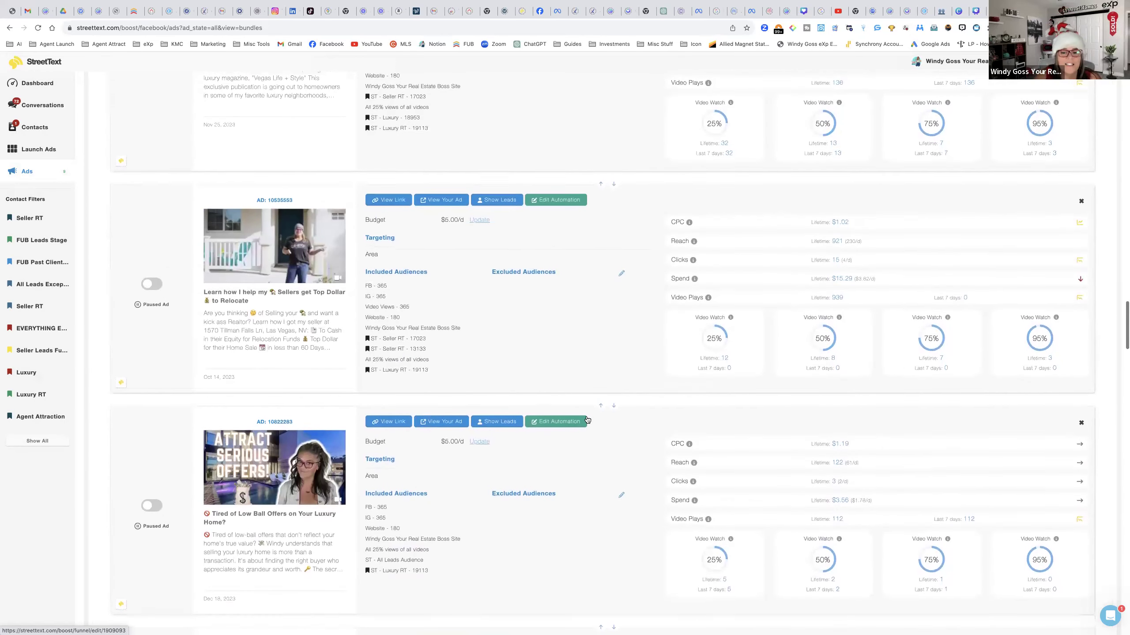
left_click(601, 407)
scroll(557, 458, "up", 5)
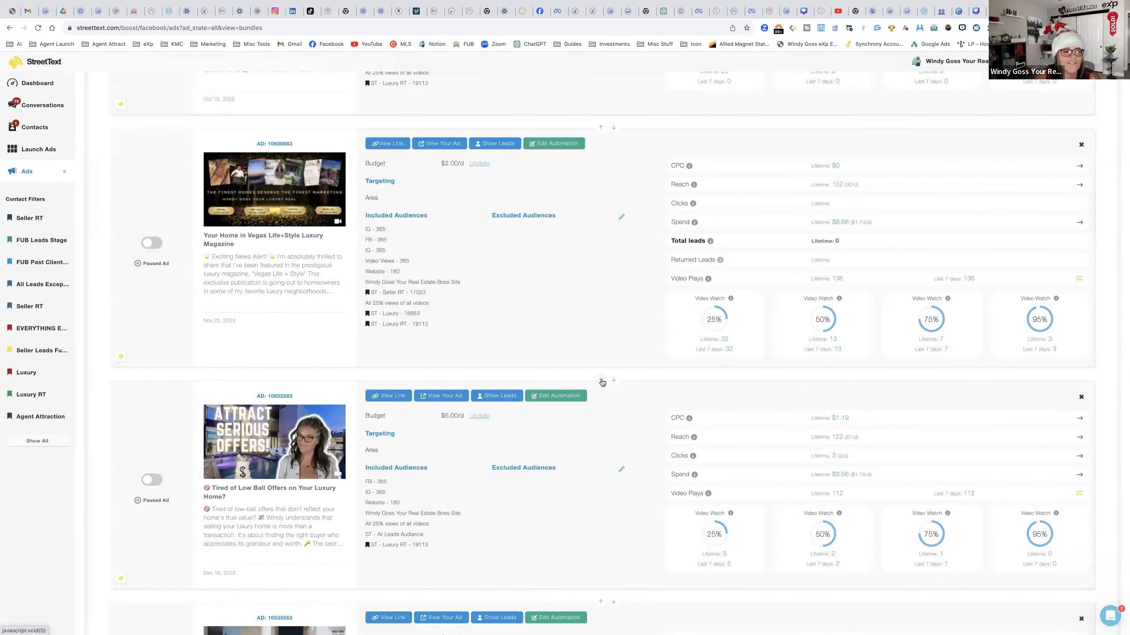
Move the "Tired of Low Ball Offers" ad up past the Vegas magazine and "Worried about affording a home" ads to above the active ad
left_click(598, 387)
scroll(585, 423, "up", 5)
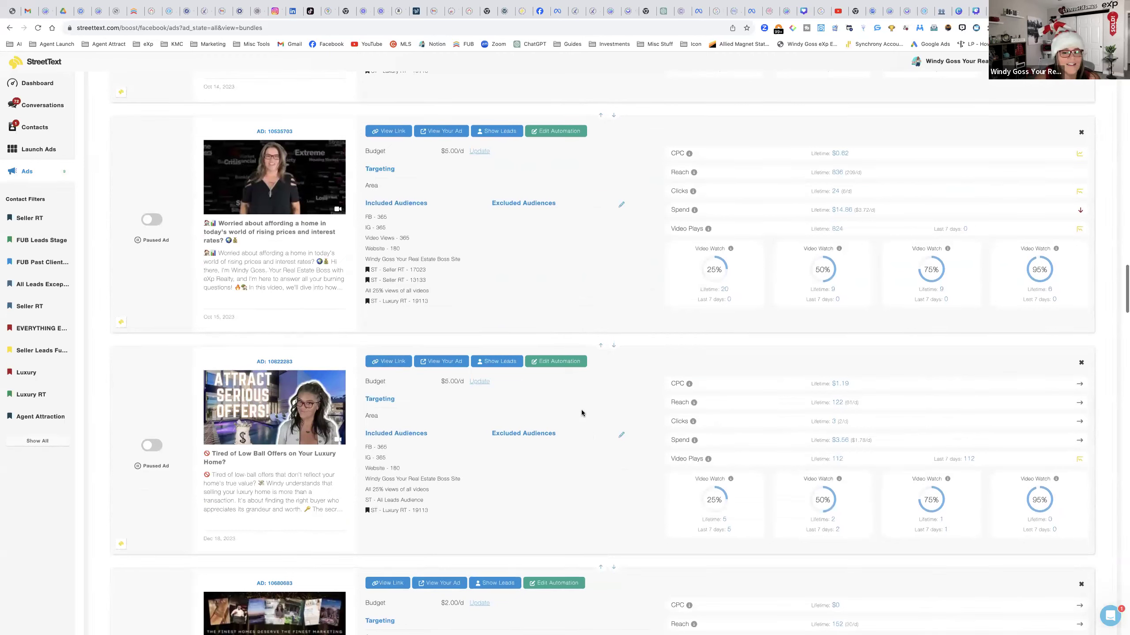
left_click(600, 346)
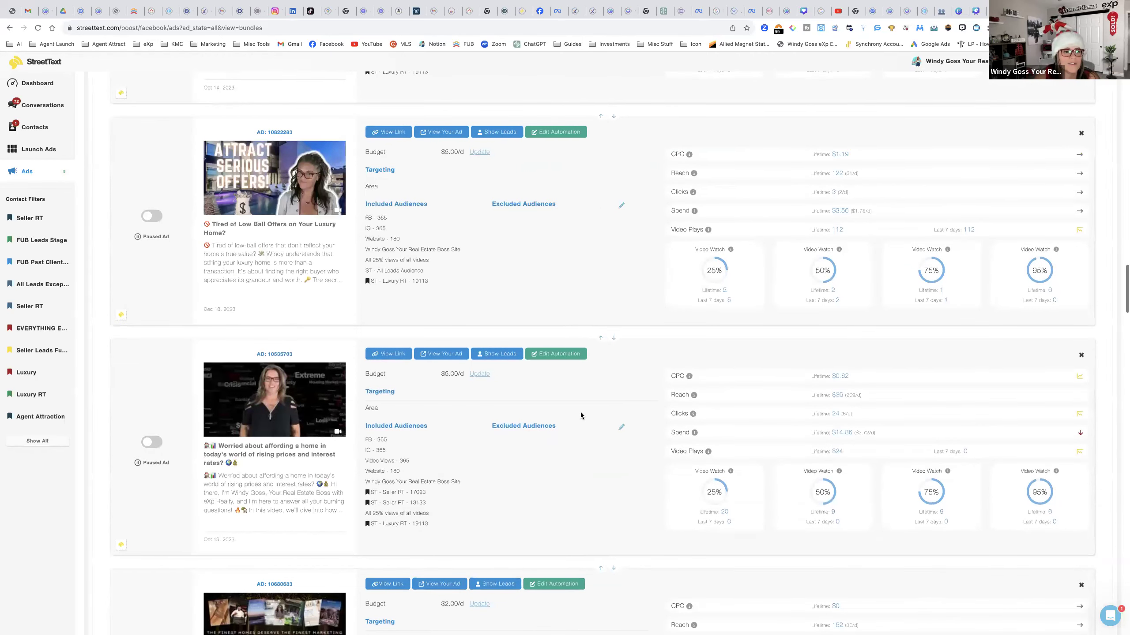
scroll(598, 418, "up", 5)
left_click(600, 421)
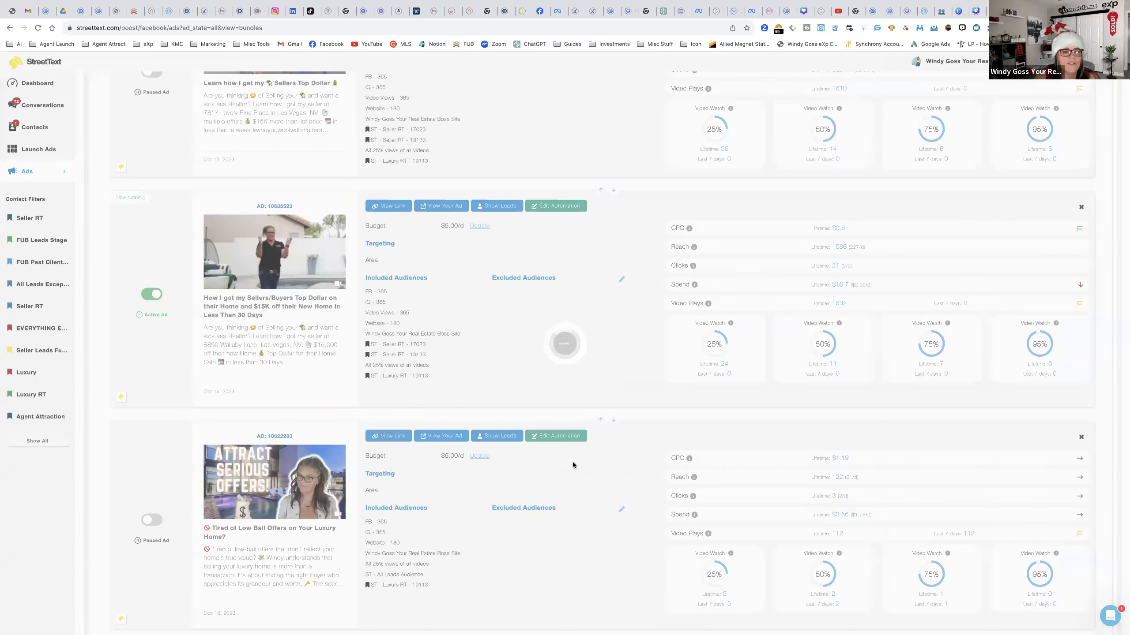
scroll(573, 459, "up", 5)
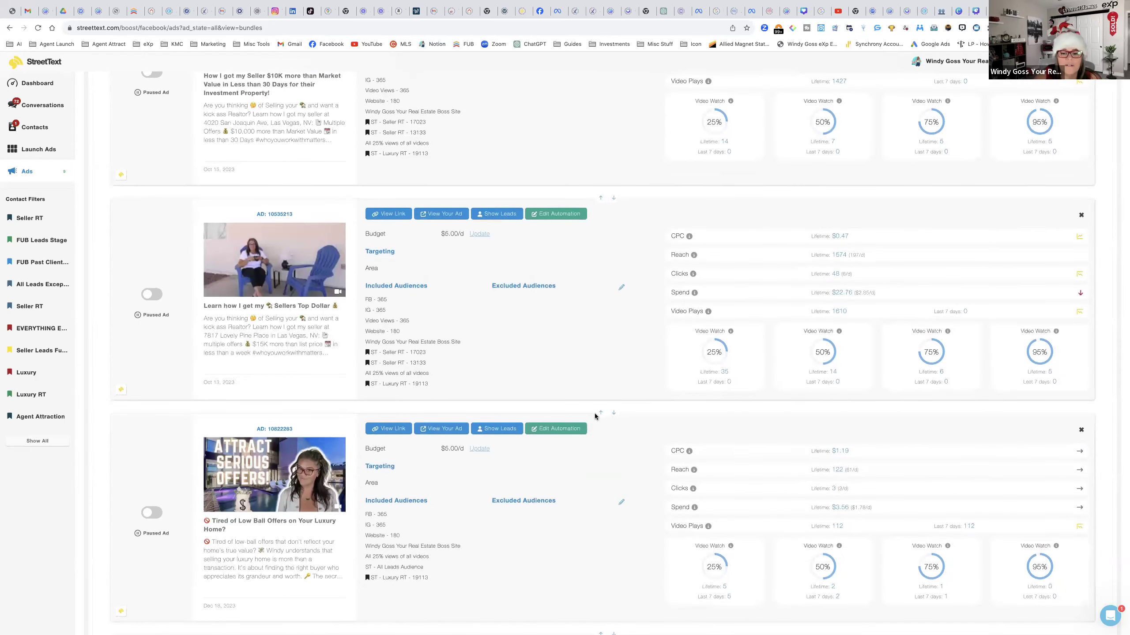
Move the "Tired of Low Ball Offers" ad up to directly above the "How I got my Sellers a Full Renovation" ad
left_click(601, 413)
scroll(591, 445, "up", 5)
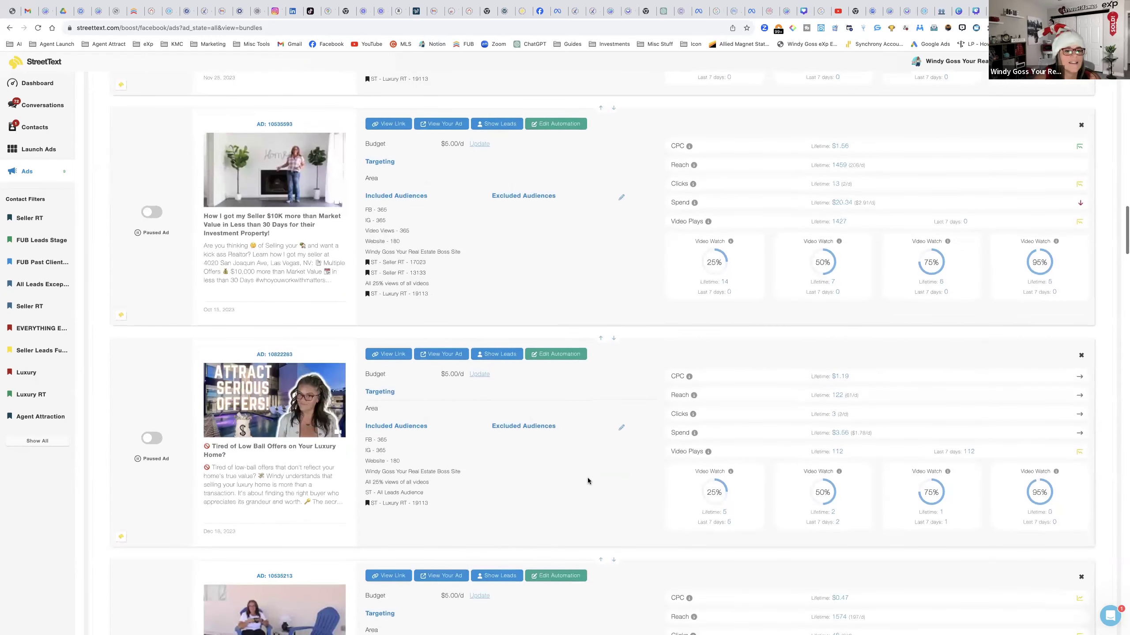
scroll(587, 481, "up", 1)
left_click(600, 354)
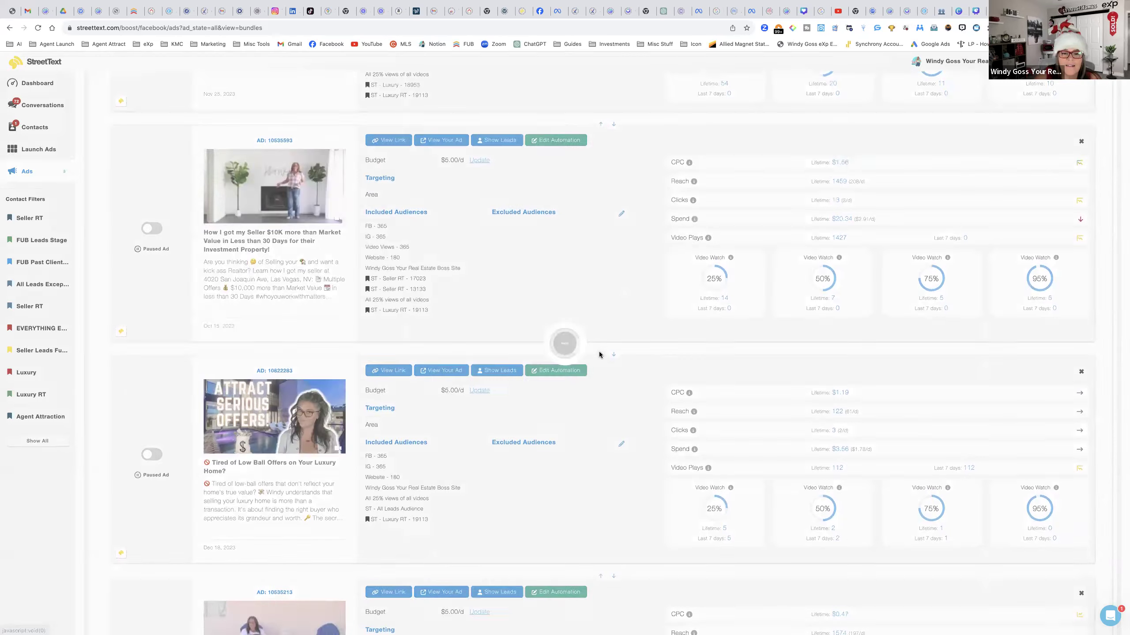
scroll(600, 355, "up", 10)
scroll(601, 401, "down", 4)
left_click(600, 470)
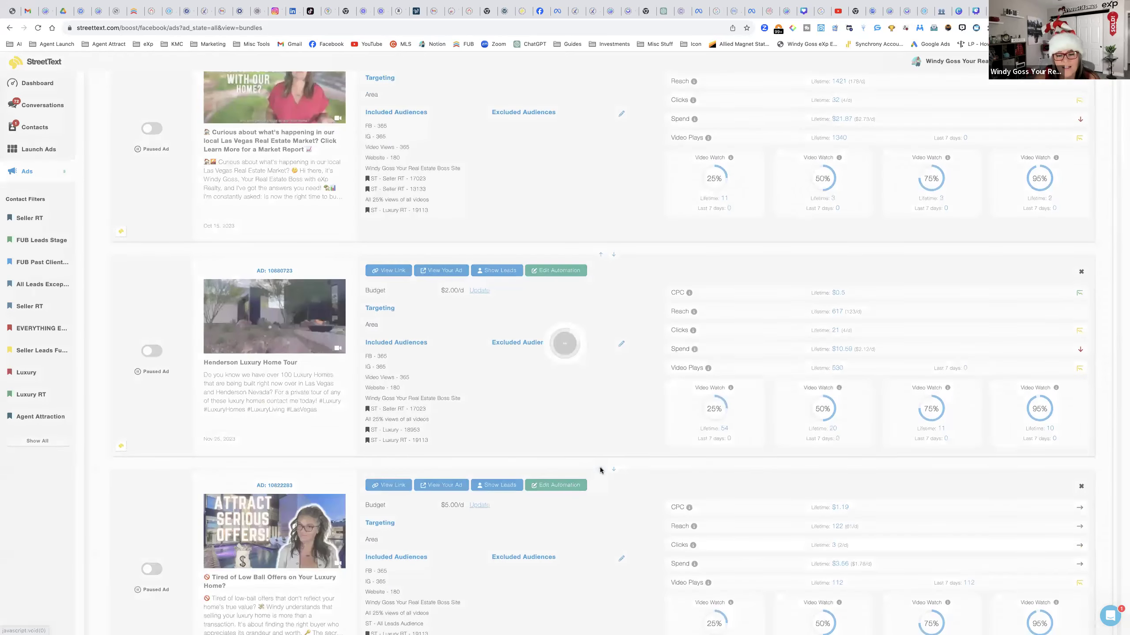
scroll(569, 429, "up", 5)
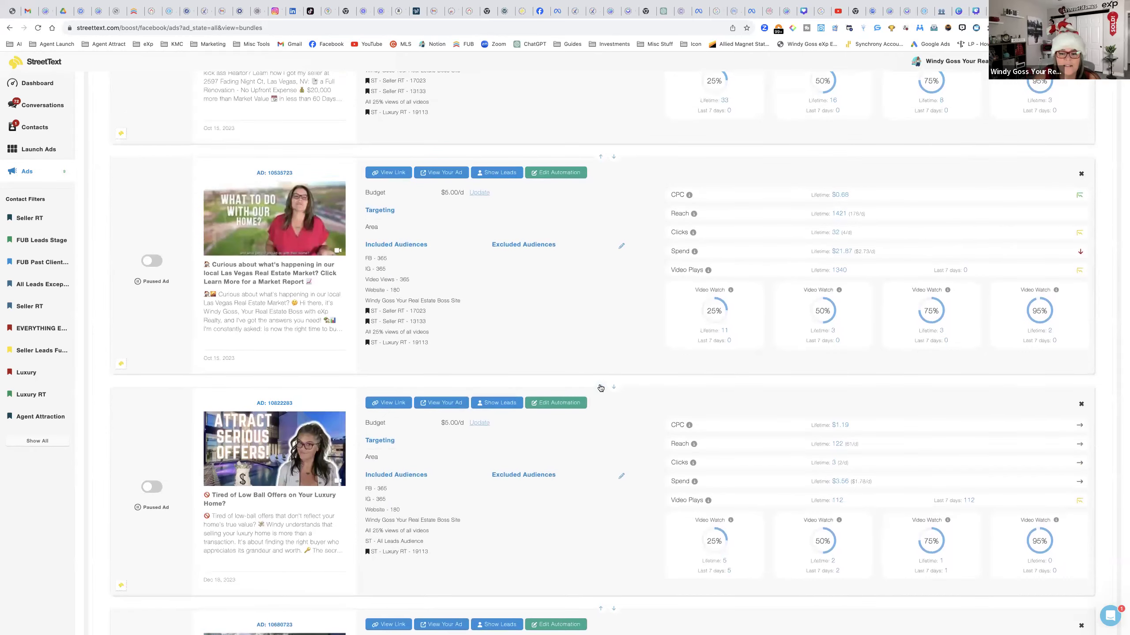
left_click(601, 388)
scroll(598, 385, "up", 5)
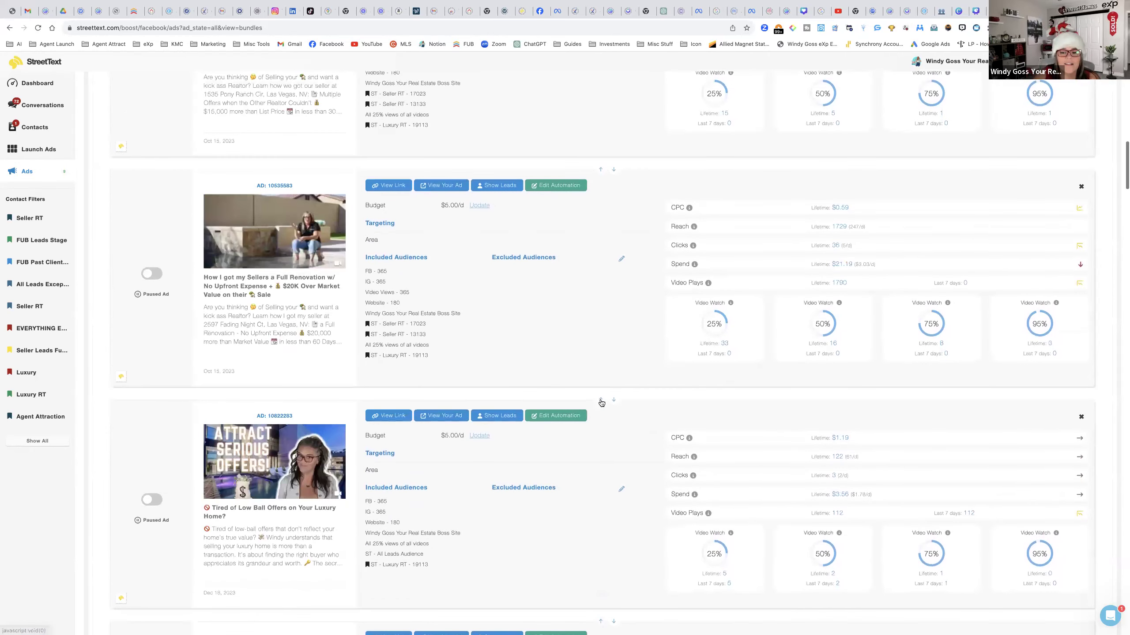
left_click(601, 401)
scroll(602, 401, "up", 4)
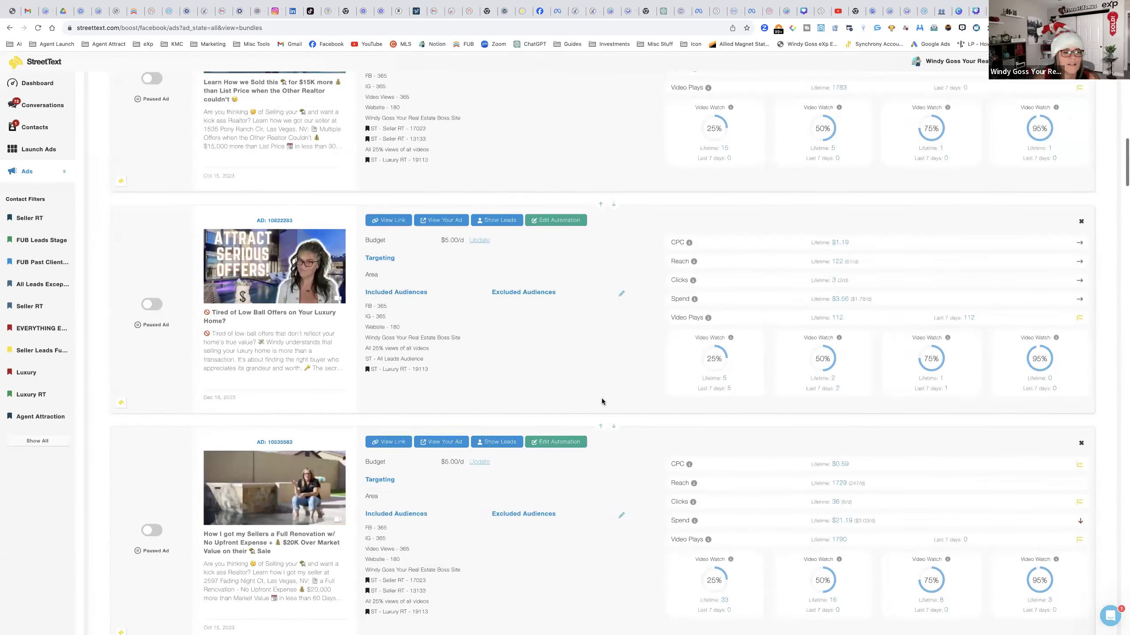
Move the "Tired of Low Ball Offers" ad up to directly above the "Learn How we Sold this for $15K more" ad
left_click(601, 328)
scroll(591, 370, "up", 10)
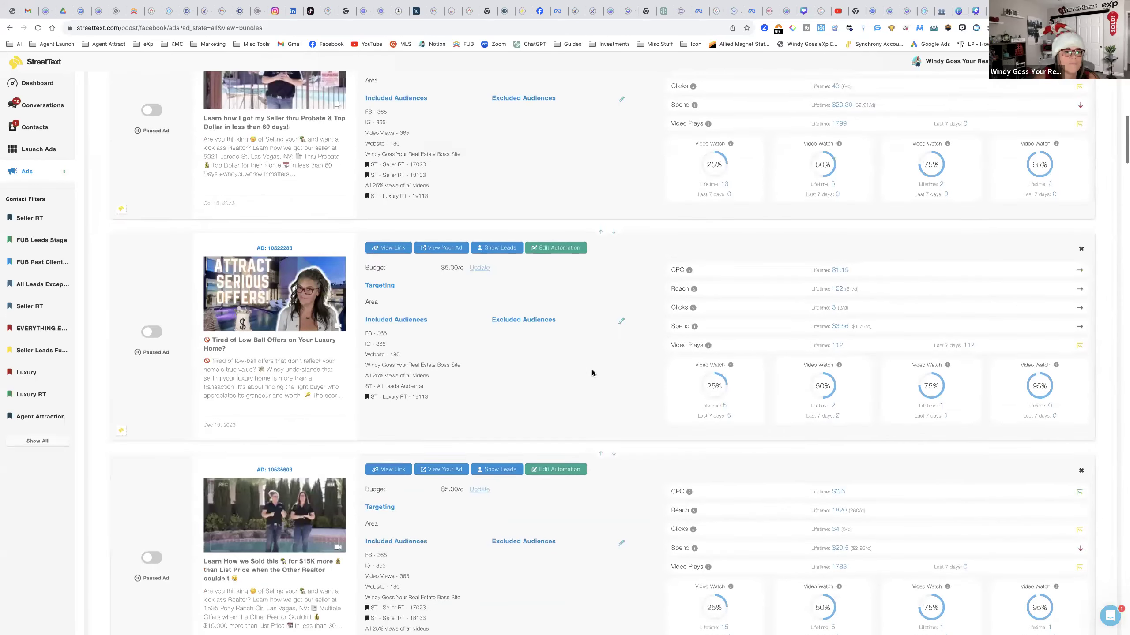
scroll(591, 374, "down", 4)
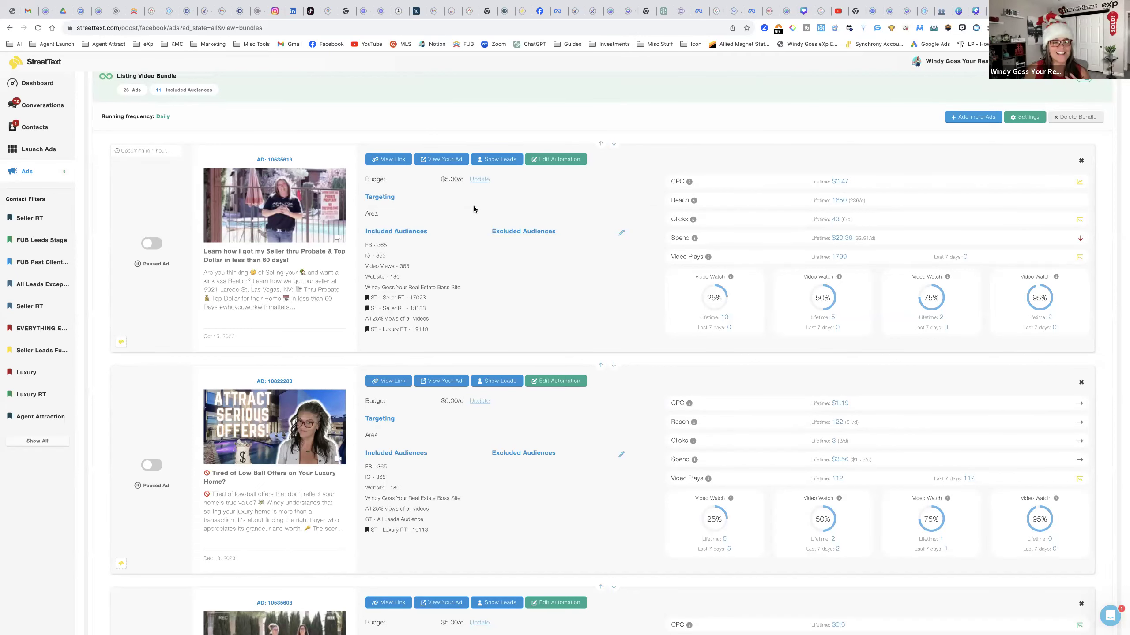
scroll(412, 206, "up", 8)
Return to the main ads list and start creating a new ad from the template library
left_click(100, 241)
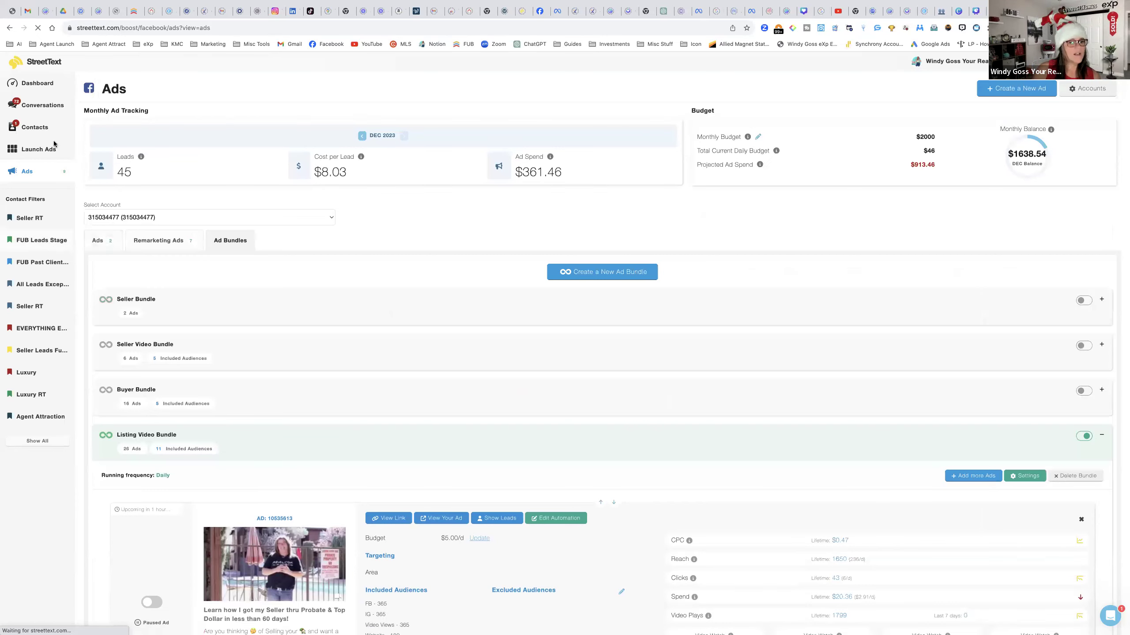
left_click(26, 172)
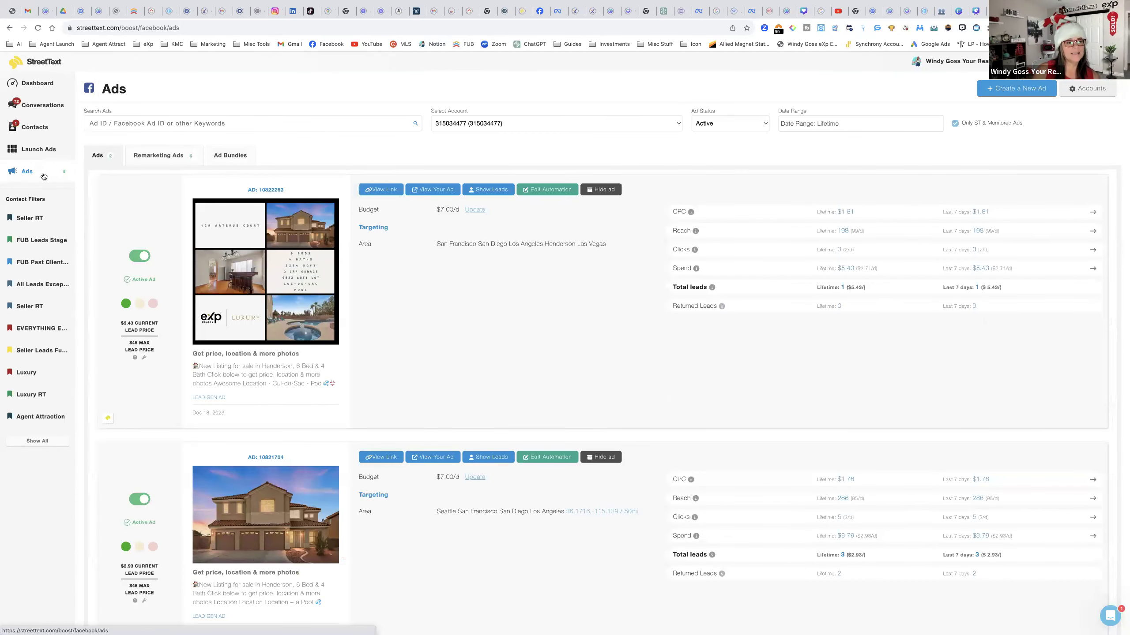
left_click(1007, 92)
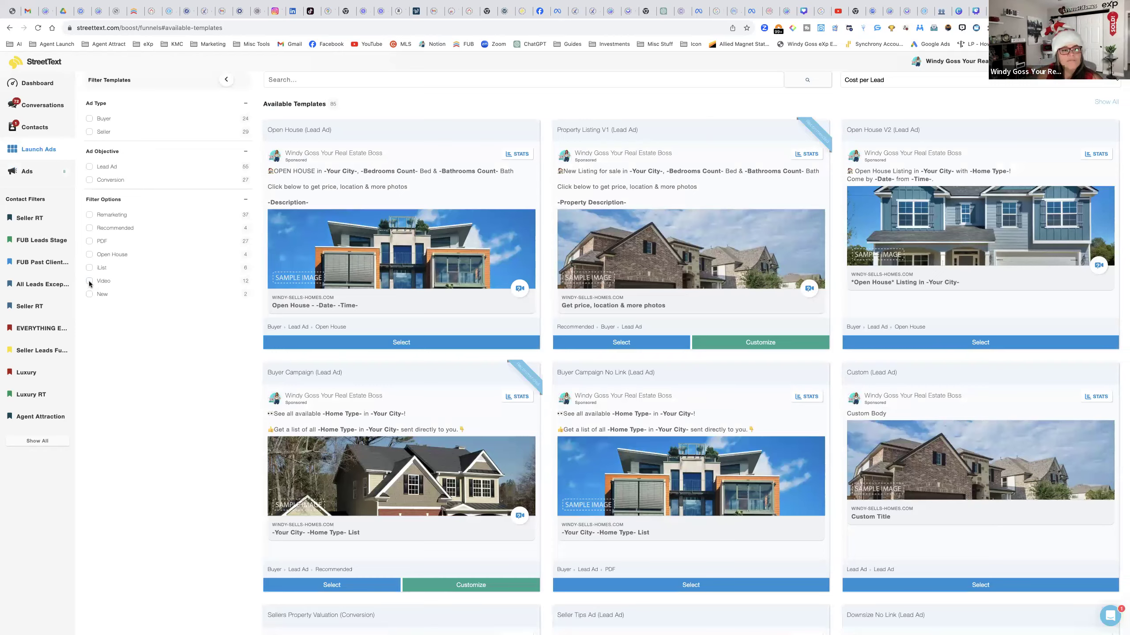
Filter the ad templates by Video and Remarketing, and clear the Video filter so only Remarketing stays selected
left_click(90, 280)
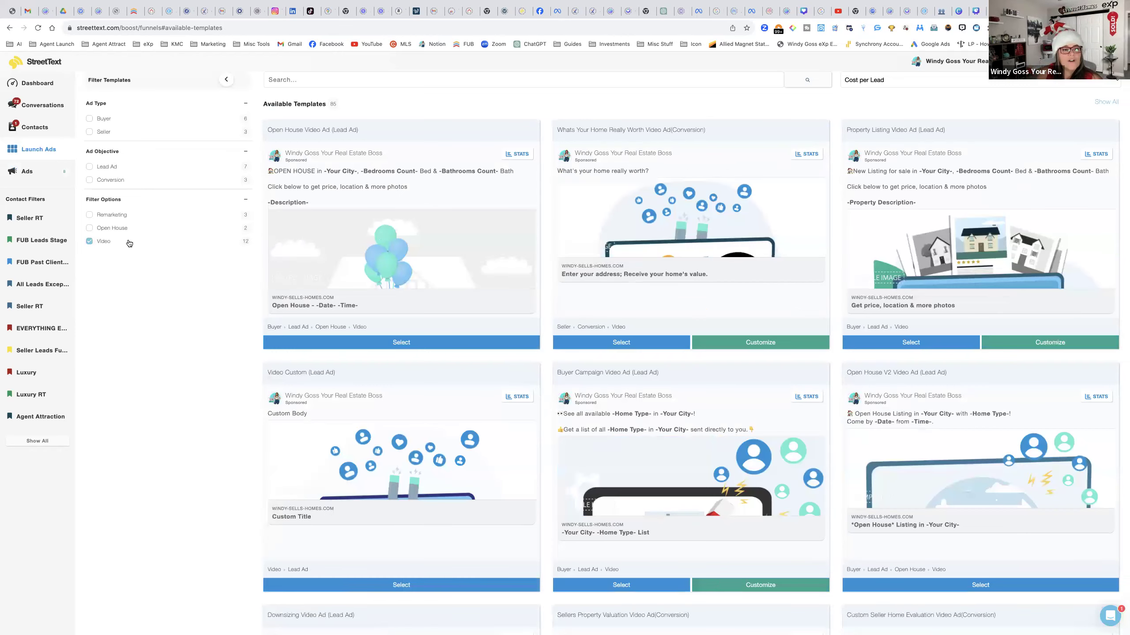
left_click(89, 216)
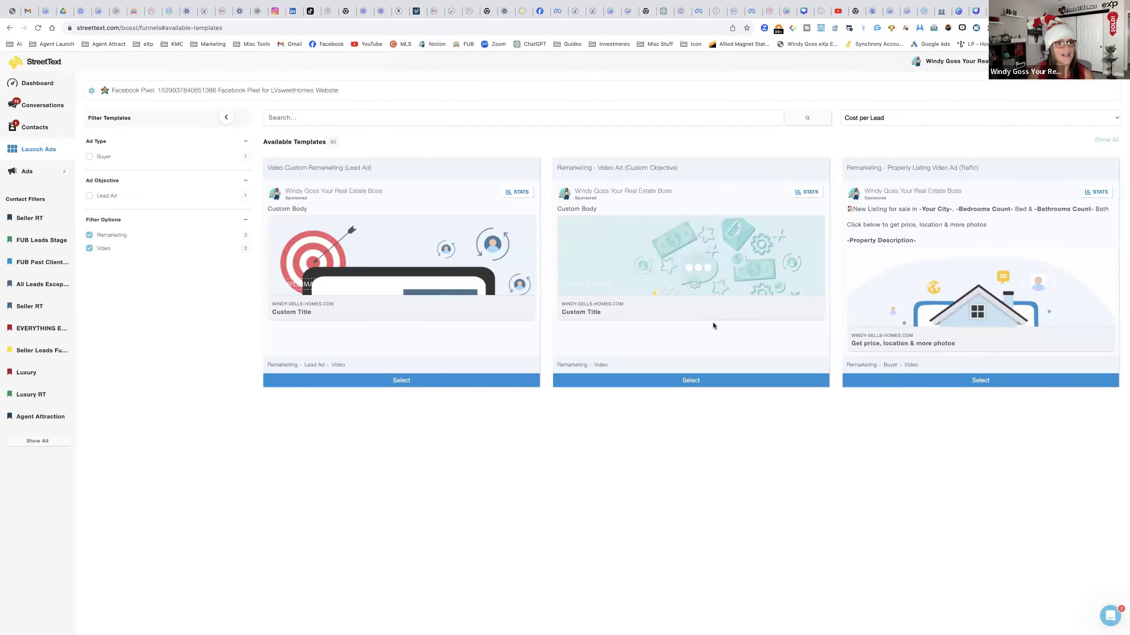
left_click(90, 248)
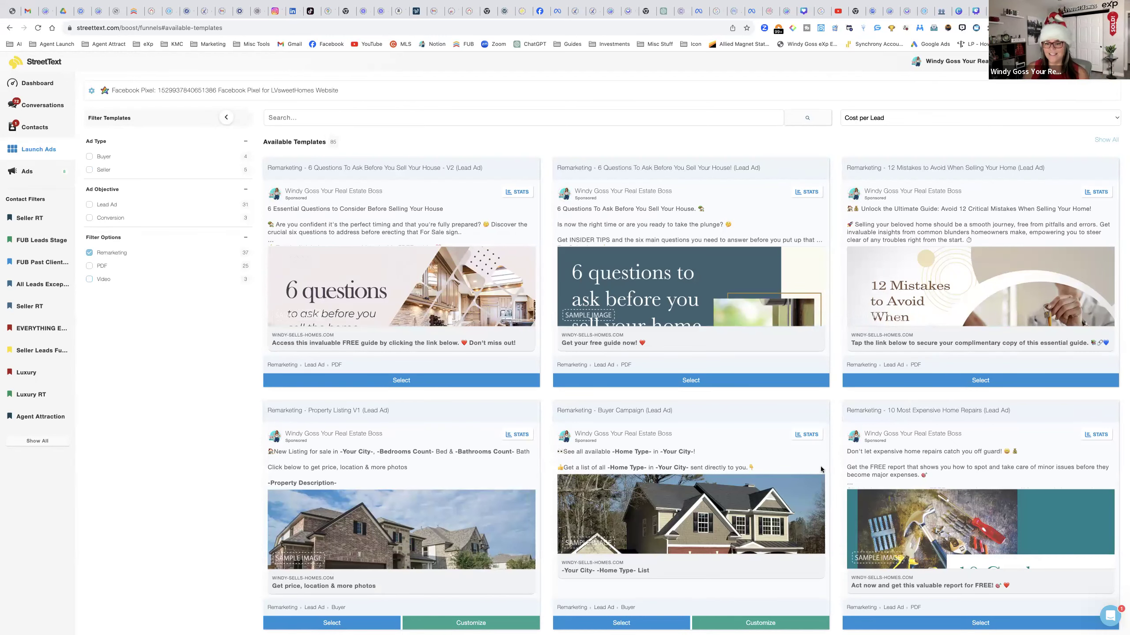
Select the "Remarketing - 25 Insider Secrets on Home Selling (Lead Ad)" template and proceed to ad targeting with the default image and form
scroll(821, 469, "down", 7)
scroll(822, 470, "down", 7)
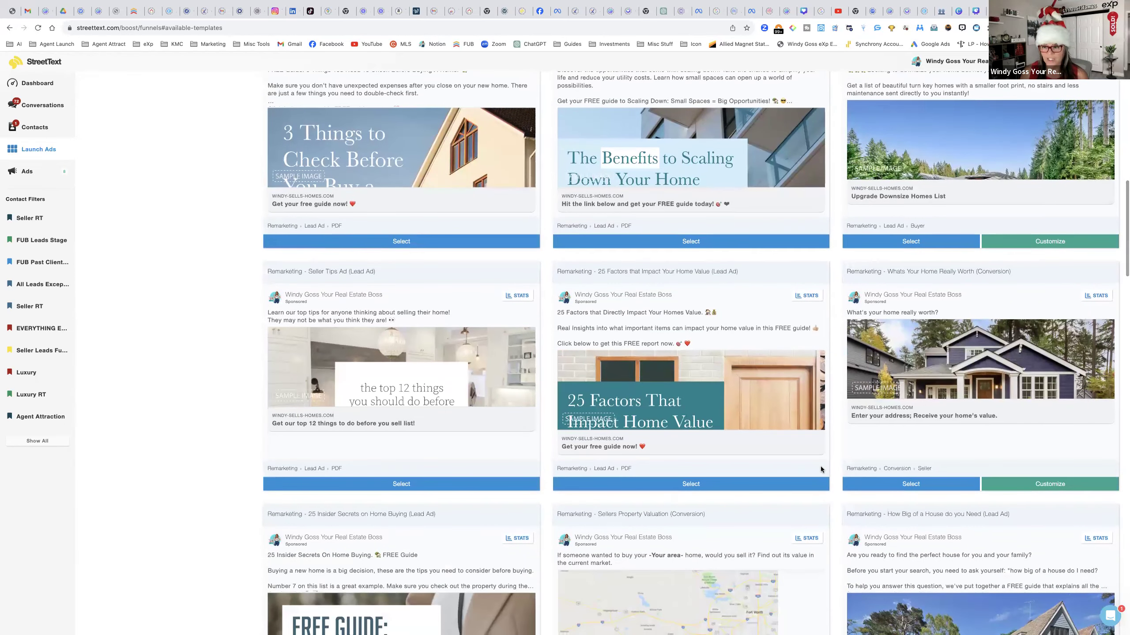
scroll(821, 470, "down", 7)
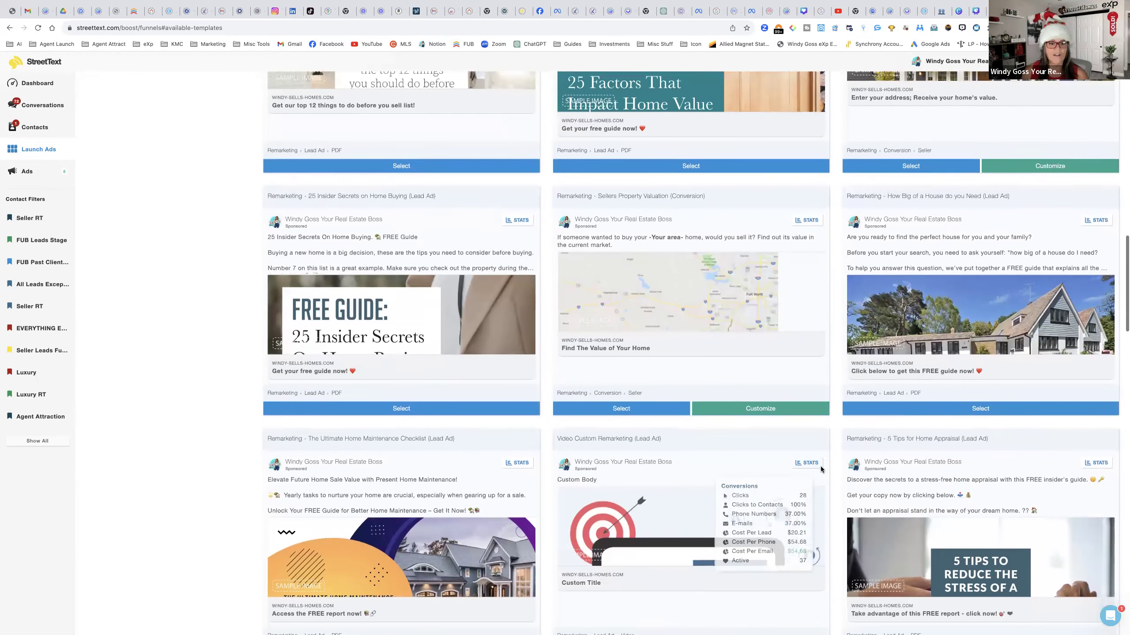
scroll(821, 468, "down", 5)
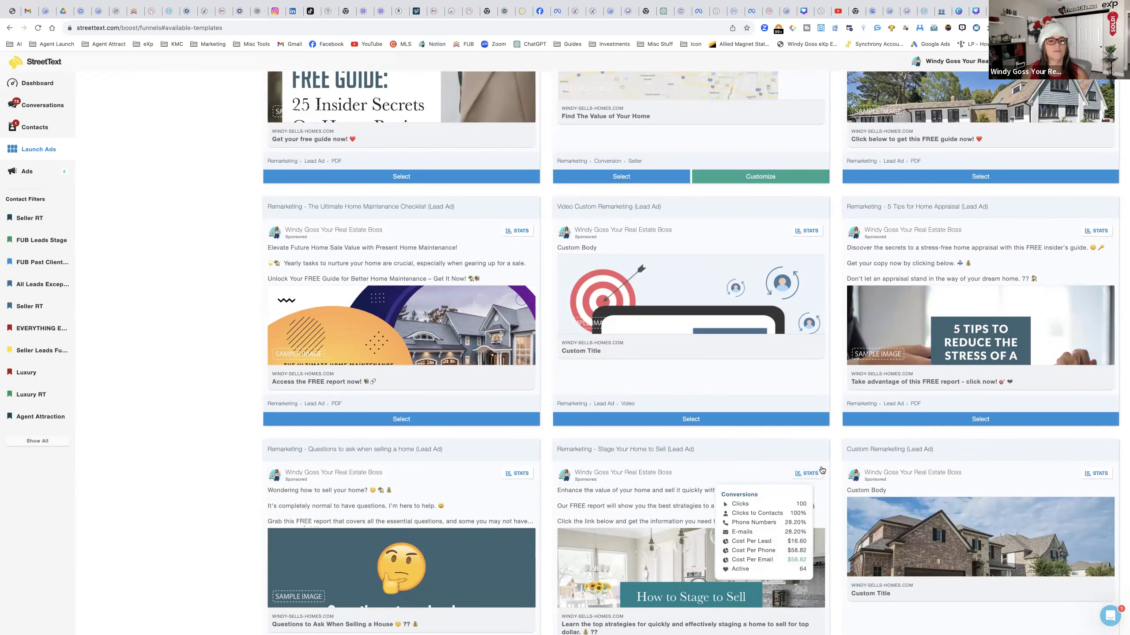
scroll(822, 471, "down", 4)
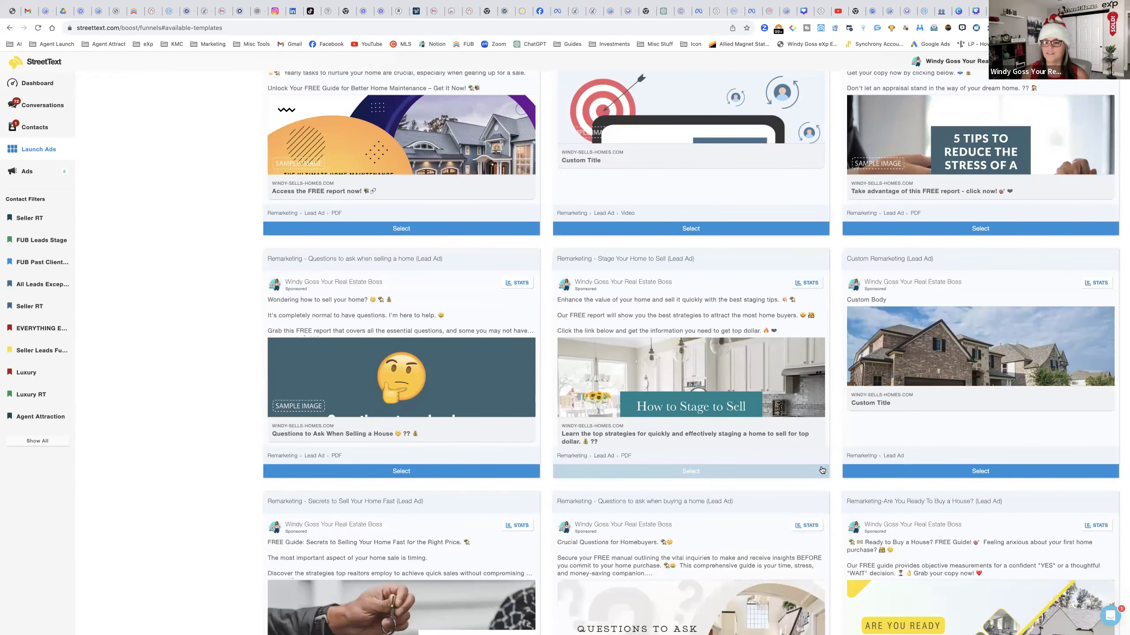
scroll(822, 471, "down", 2)
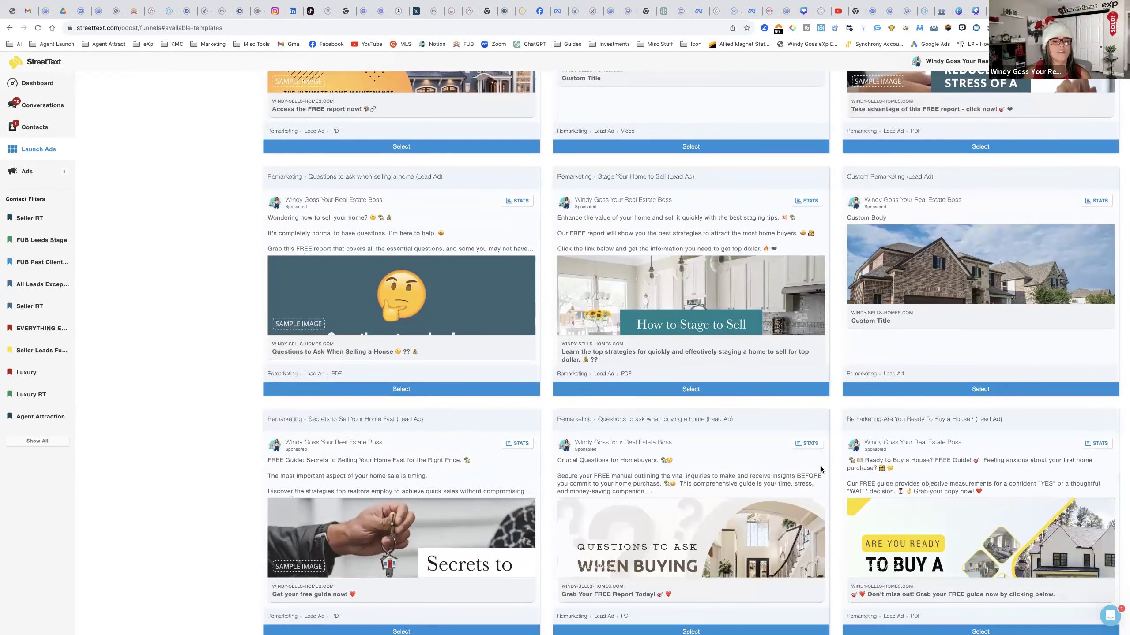
scroll(821, 470, "down", 13)
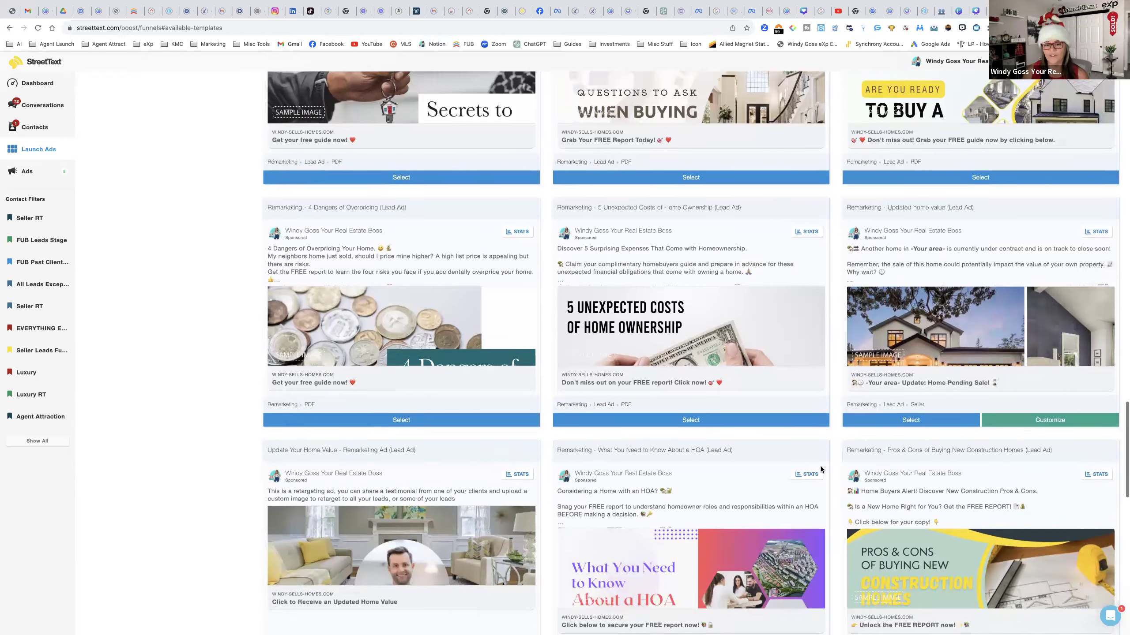
scroll(821, 470, "down", 4)
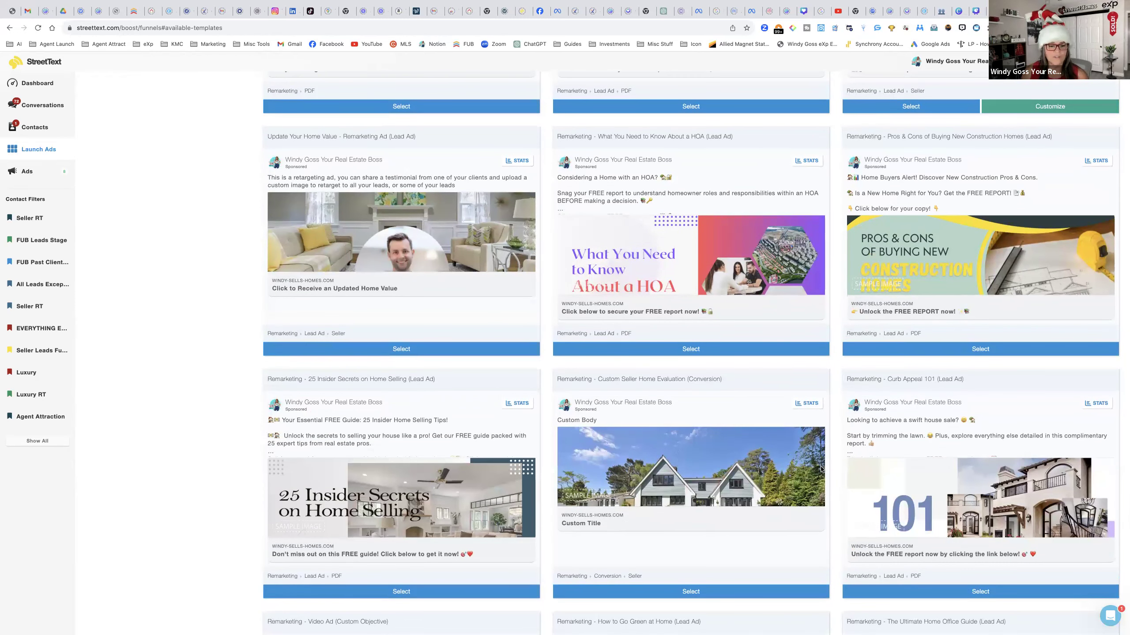
scroll(821, 470, "down", 3)
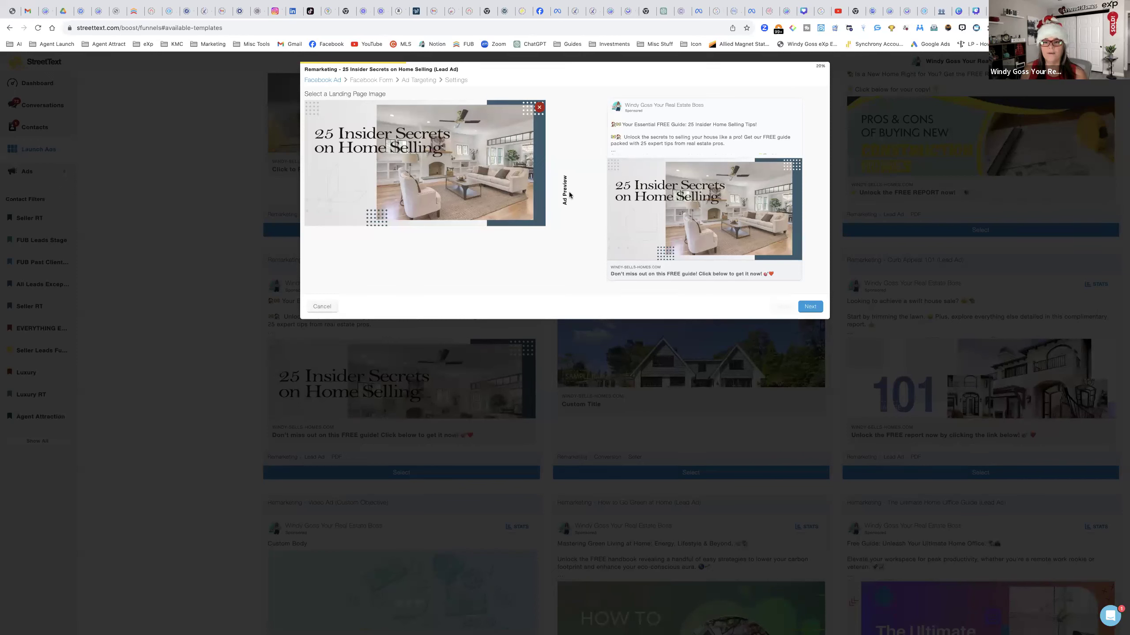
left_click(811, 307)
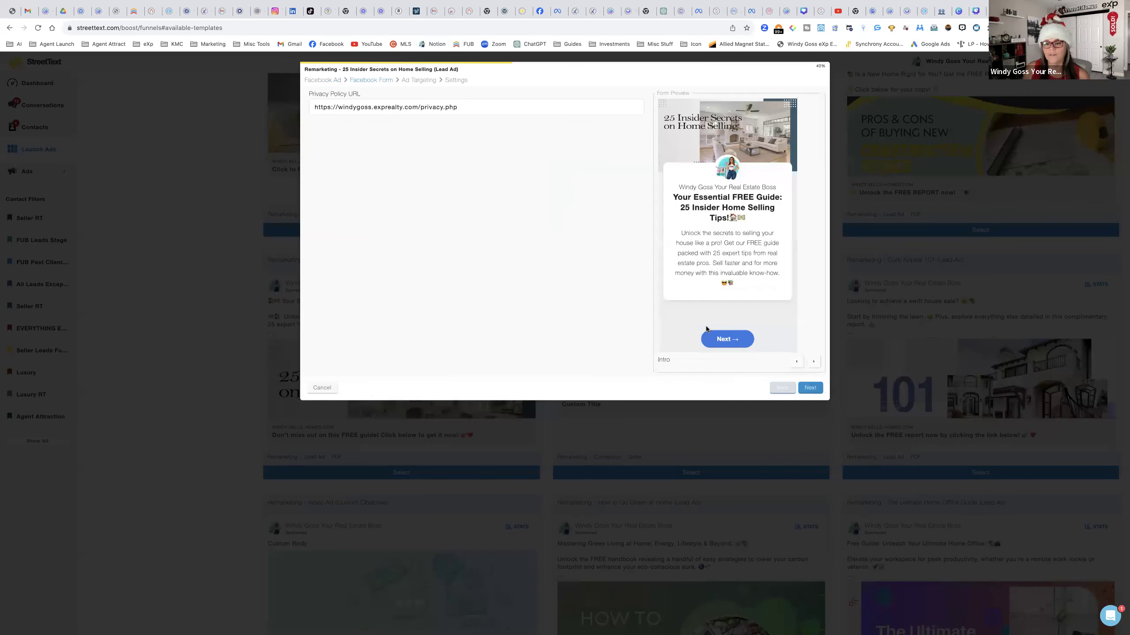
left_click(810, 387)
Include the custom audiences "ST - All 25% views of all videos" and "ST - All Leads Audience" in the ad targeting
left_click(428, 152)
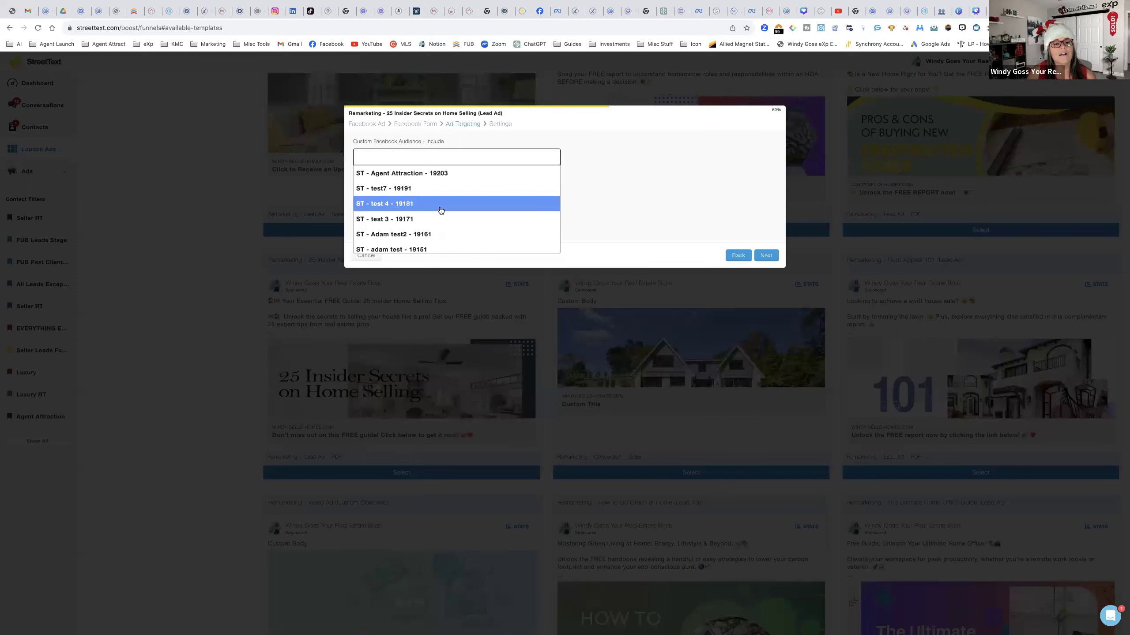
scroll(441, 210, "down", 3)
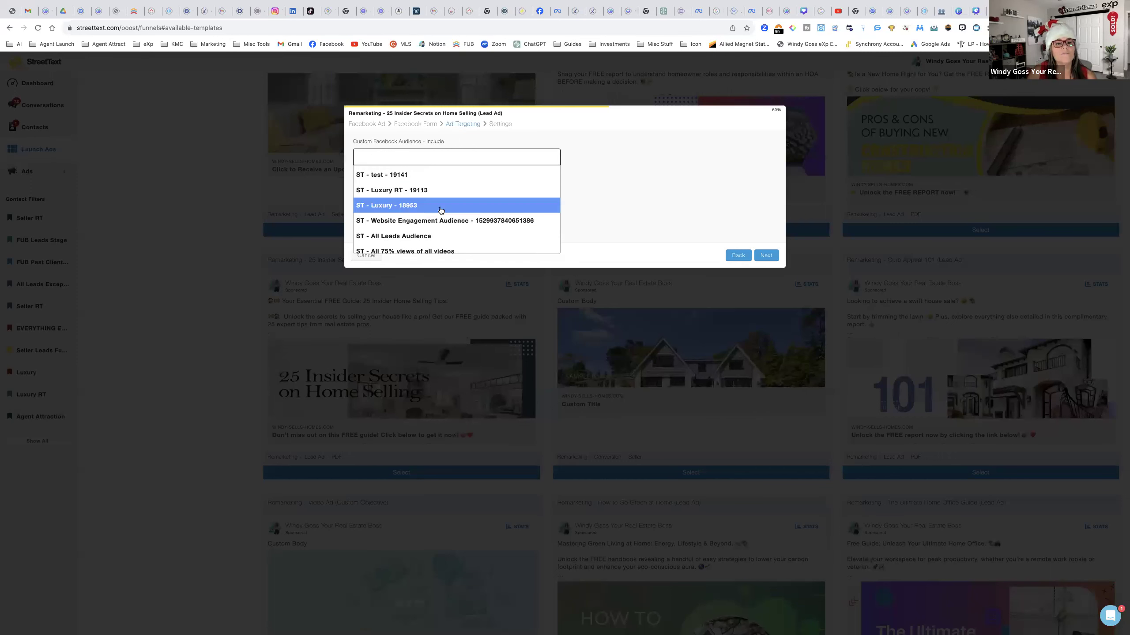
scroll(441, 211, "down", 3)
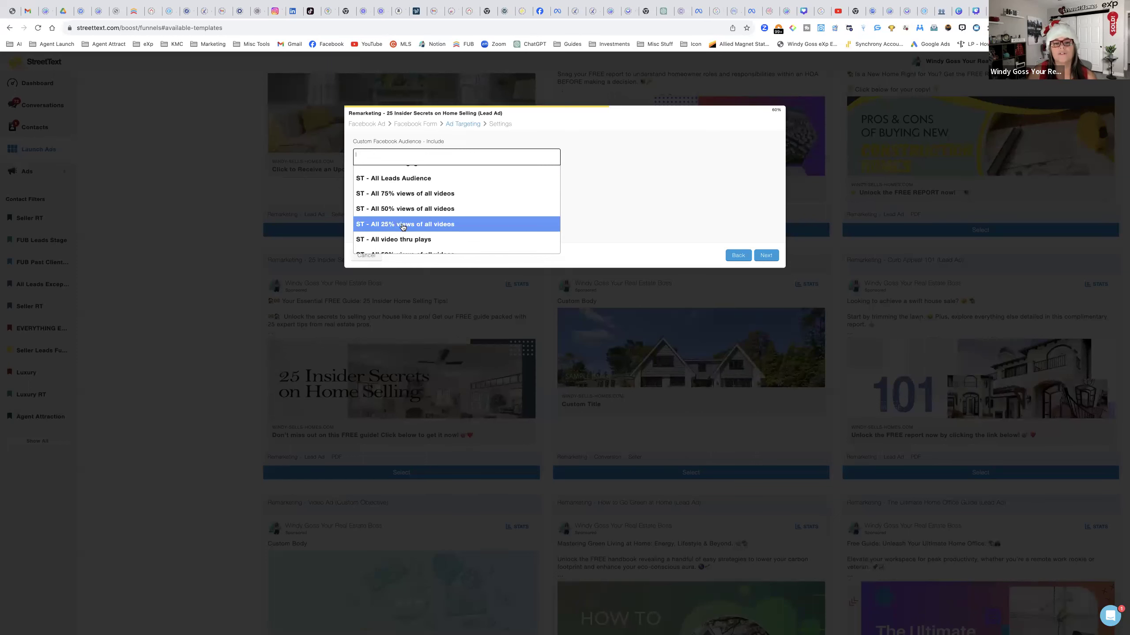
left_click(403, 225)
left_click(392, 156)
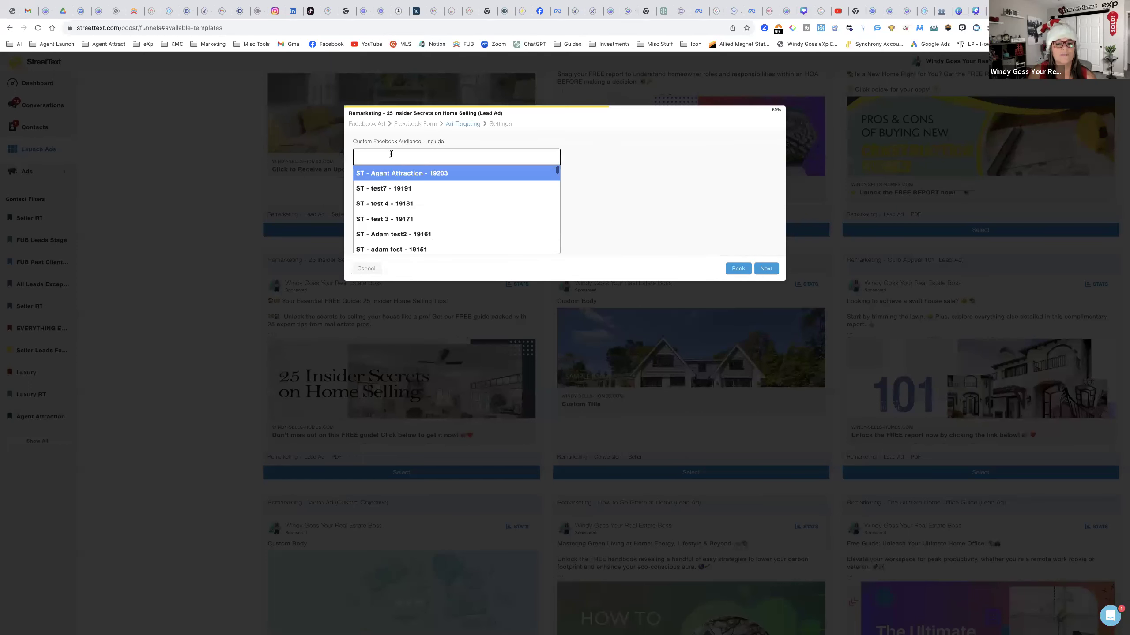
scroll(438, 204, "down", 5)
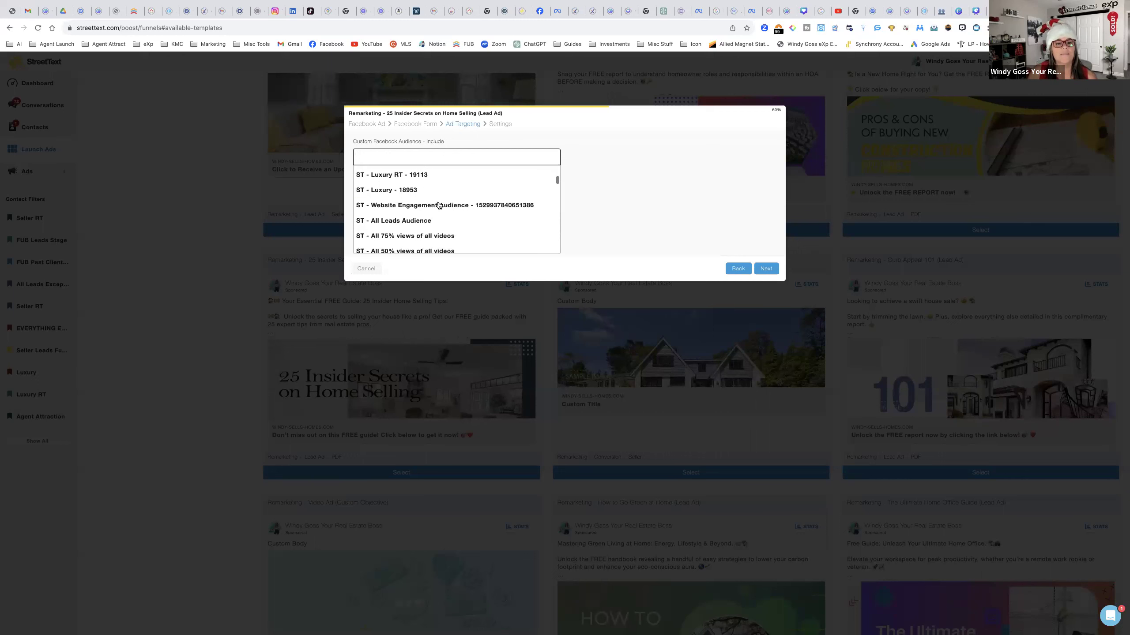
left_click(397, 221)
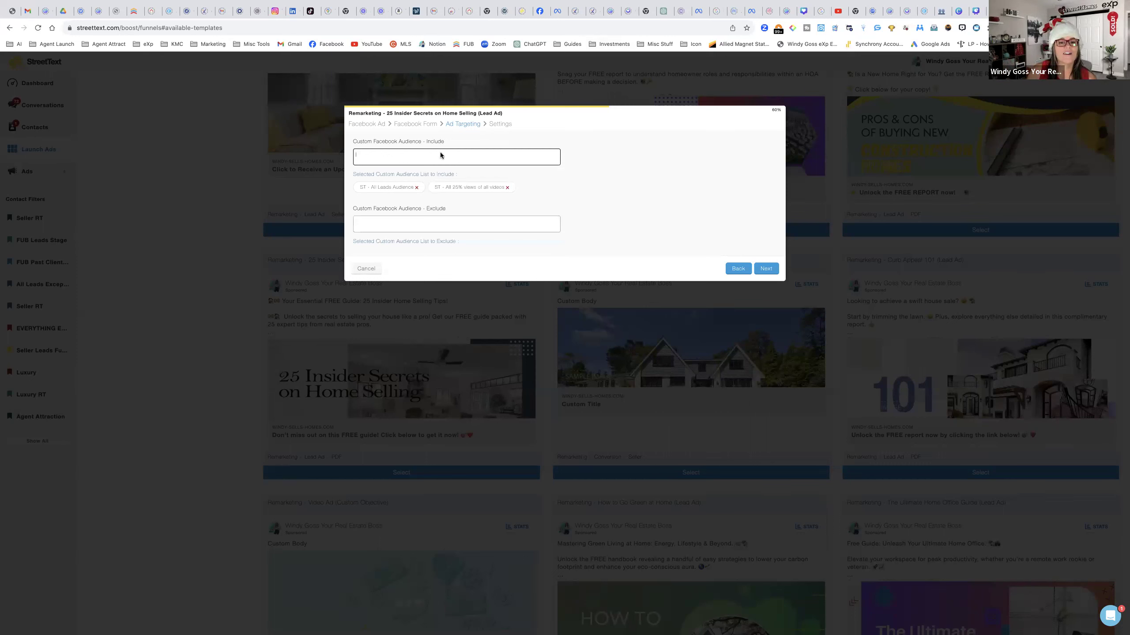
Add the "IG - 365" and "FB - 365" custom audiences to the included audiences
left_click(428, 161)
scroll(459, 210, "down", 10)
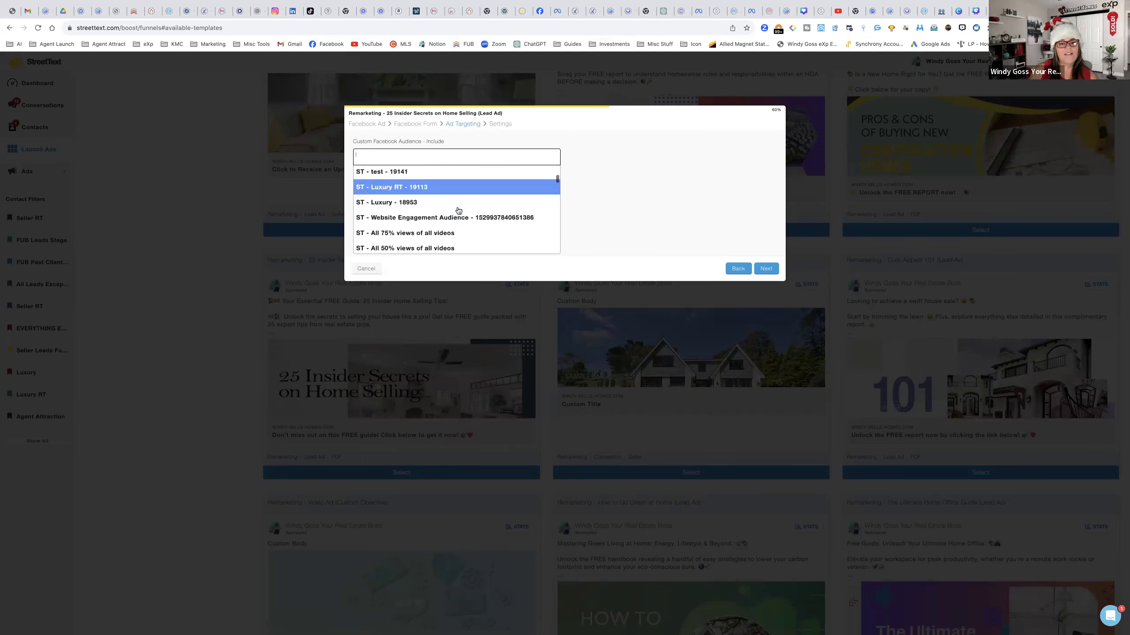
scroll(459, 211, "down", 10)
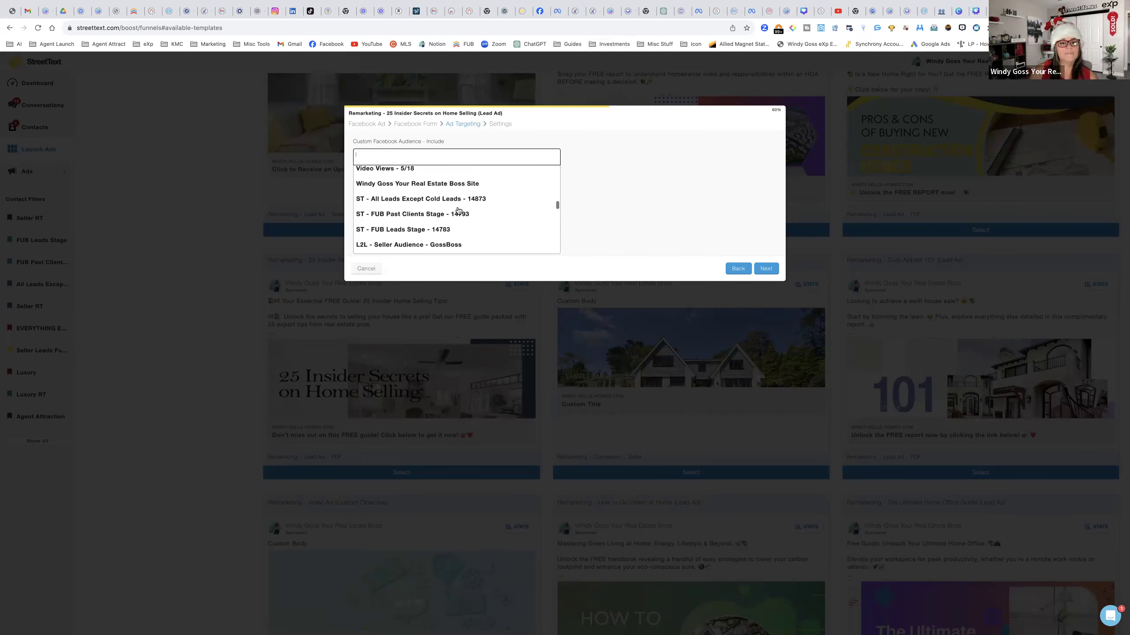
left_click(394, 221)
left_click(392, 157)
scroll(467, 207, "down", 5)
scroll(467, 207, "down", 8)
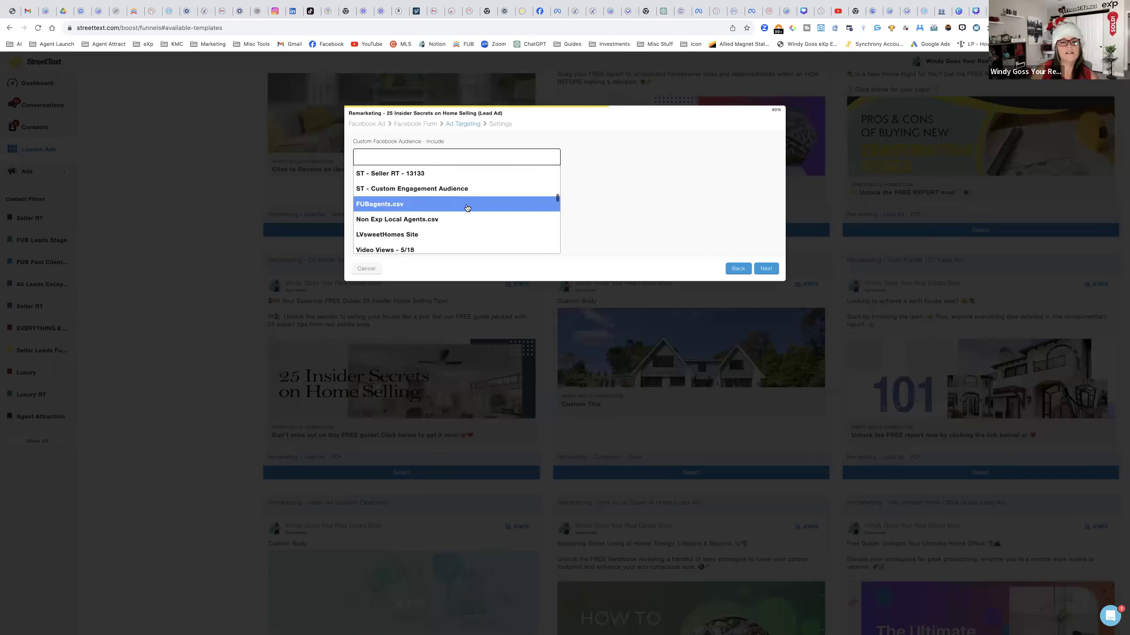
scroll(467, 207, "down", 4)
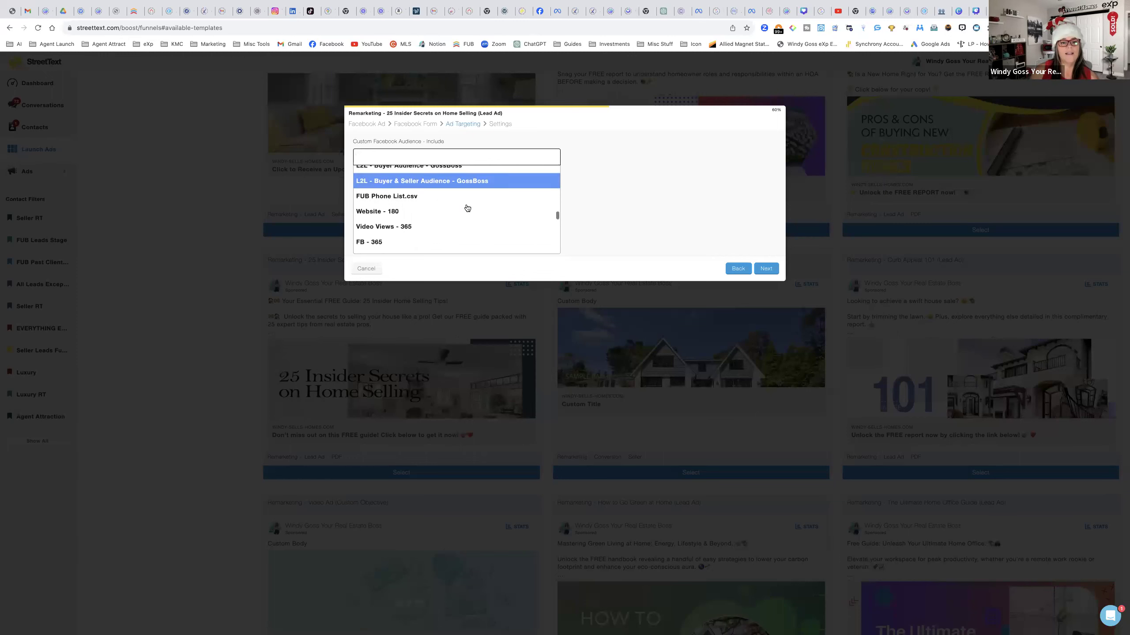
left_click(423, 239)
Add the "Your Real Estate Boss Site" and "Website - 180" custom audiences to the included audiences
left_click(414, 158)
scroll(435, 206, "down", 3)
scroll(435, 206, "down", 10)
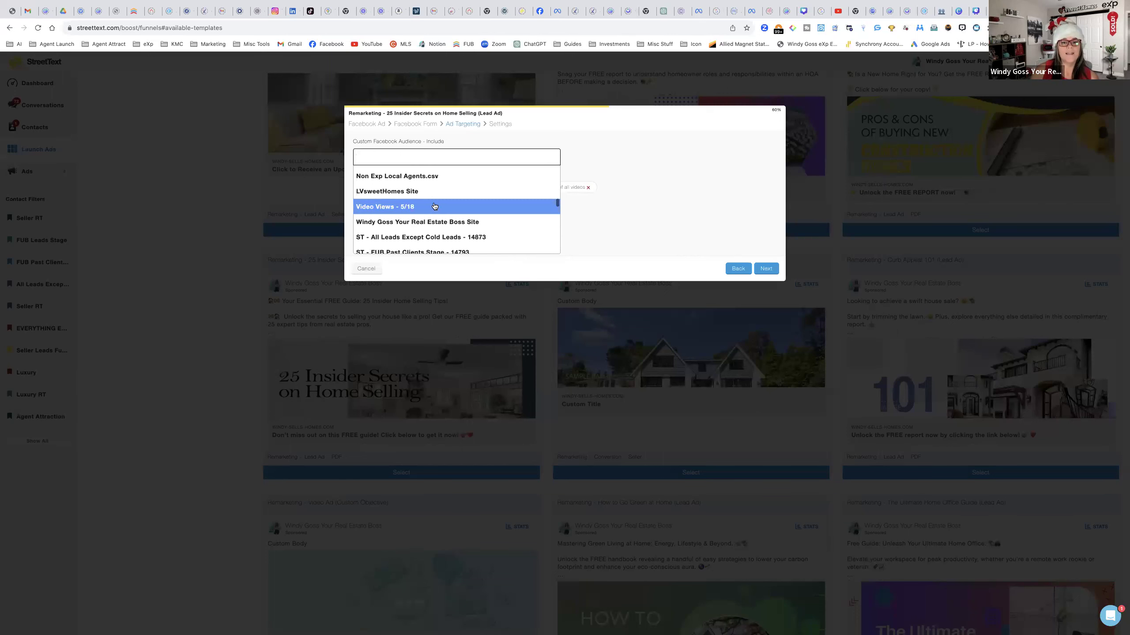
left_click(435, 207)
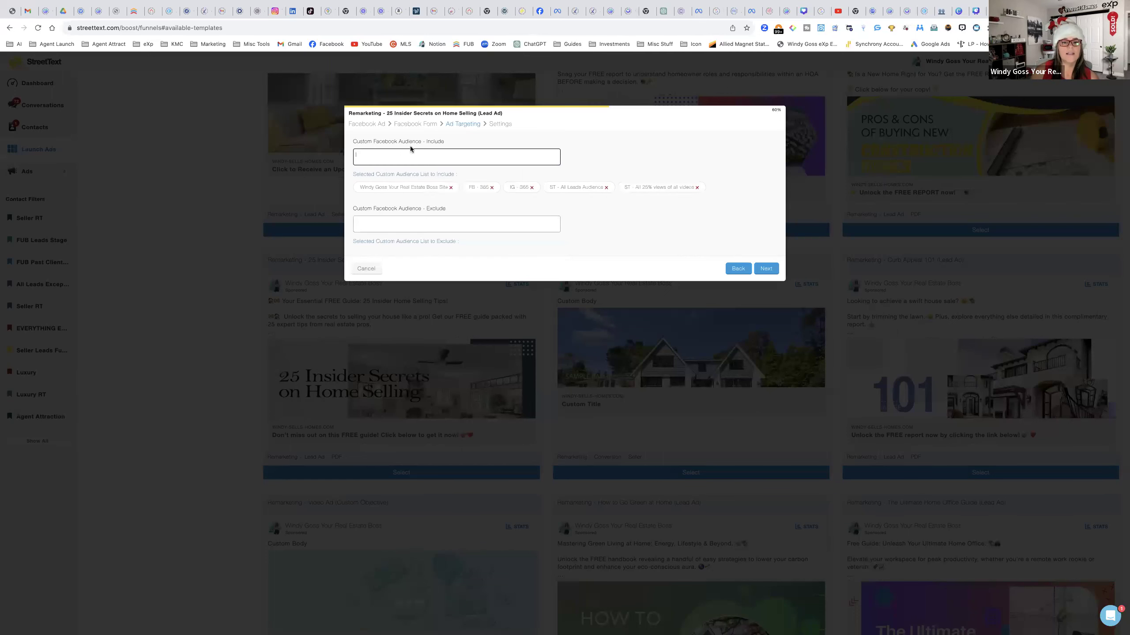
left_click(411, 157)
scroll(431, 199, "down", 2)
scroll(431, 200, "down", 8)
scroll(430, 200, "down", 10)
left_click(398, 215)
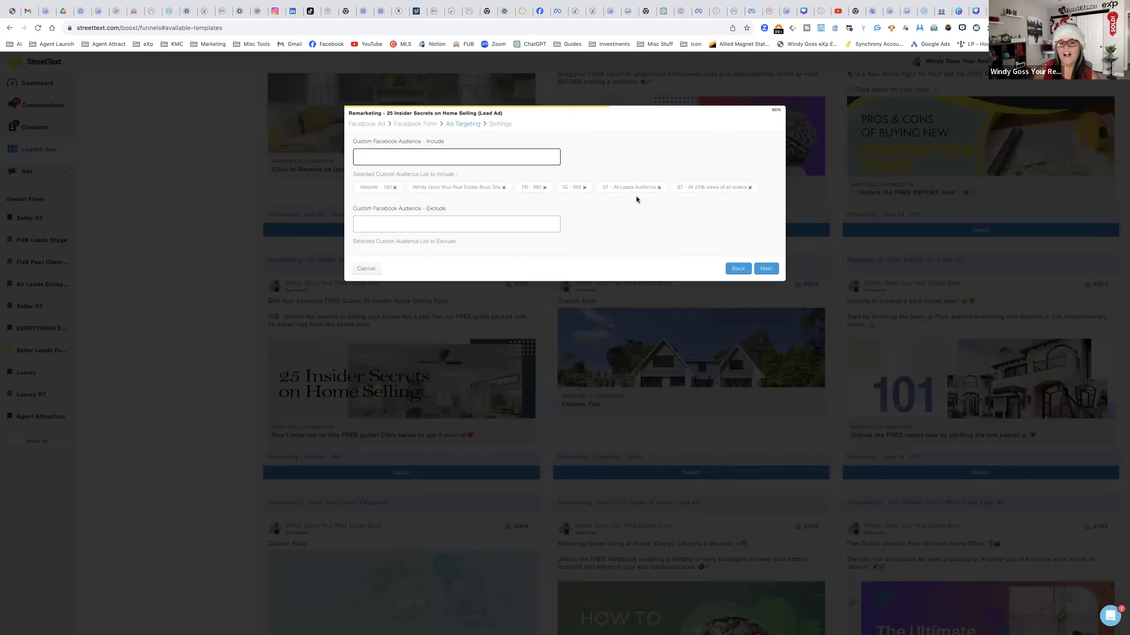
Deploy the remarketing ad to both Facebook and Instagram with a daily budget of $5
left_click(763, 270)
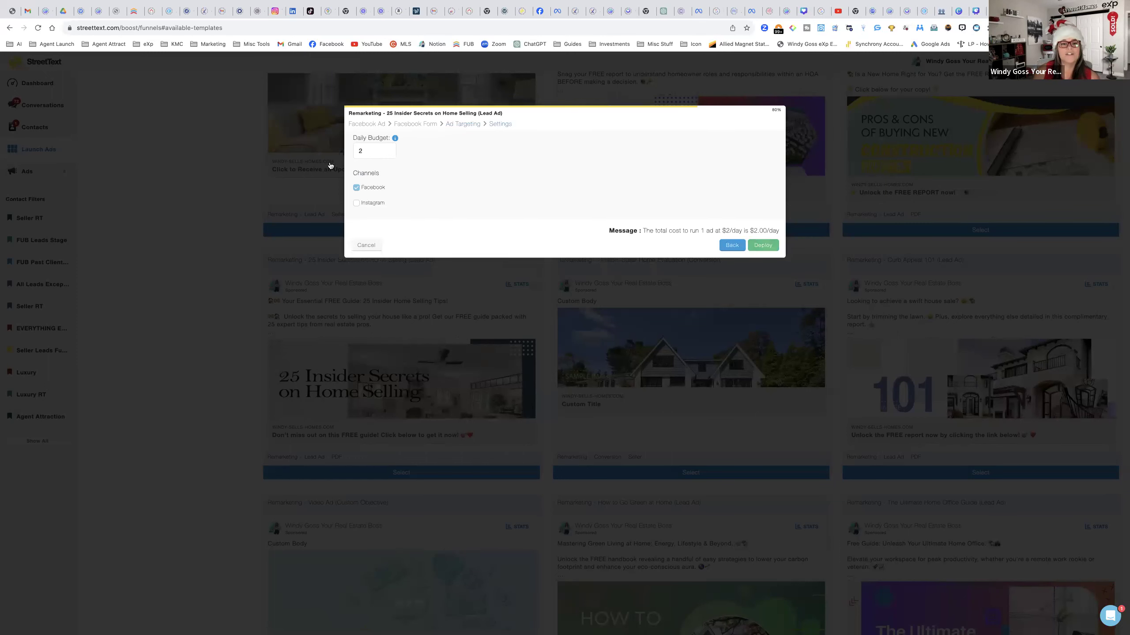
double_click(368, 152)
type("5")
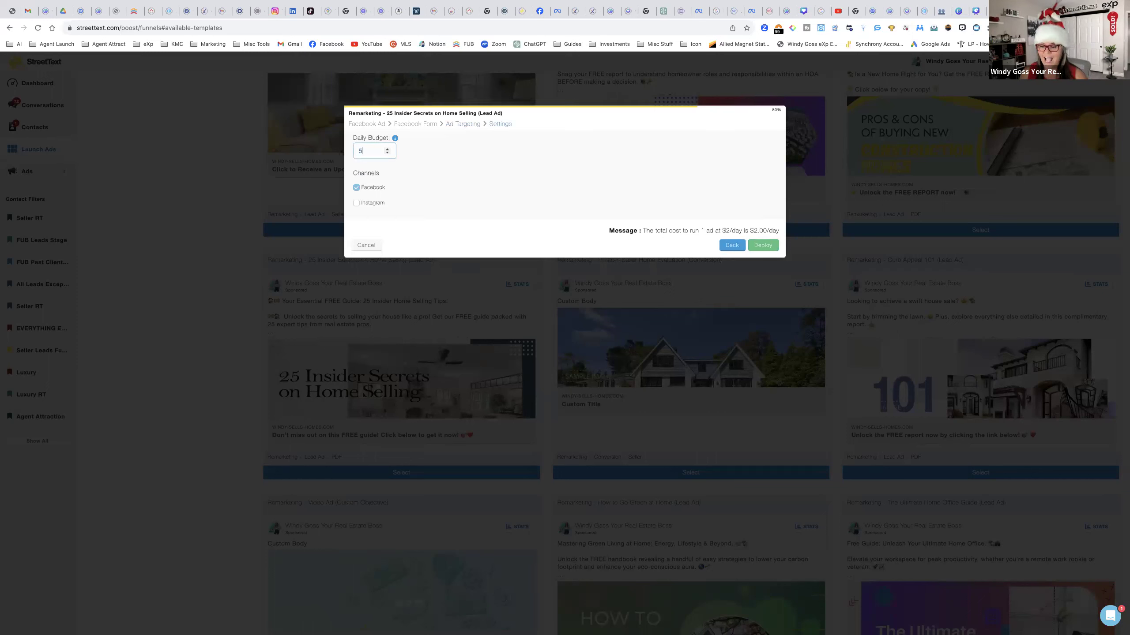
left_click(356, 203)
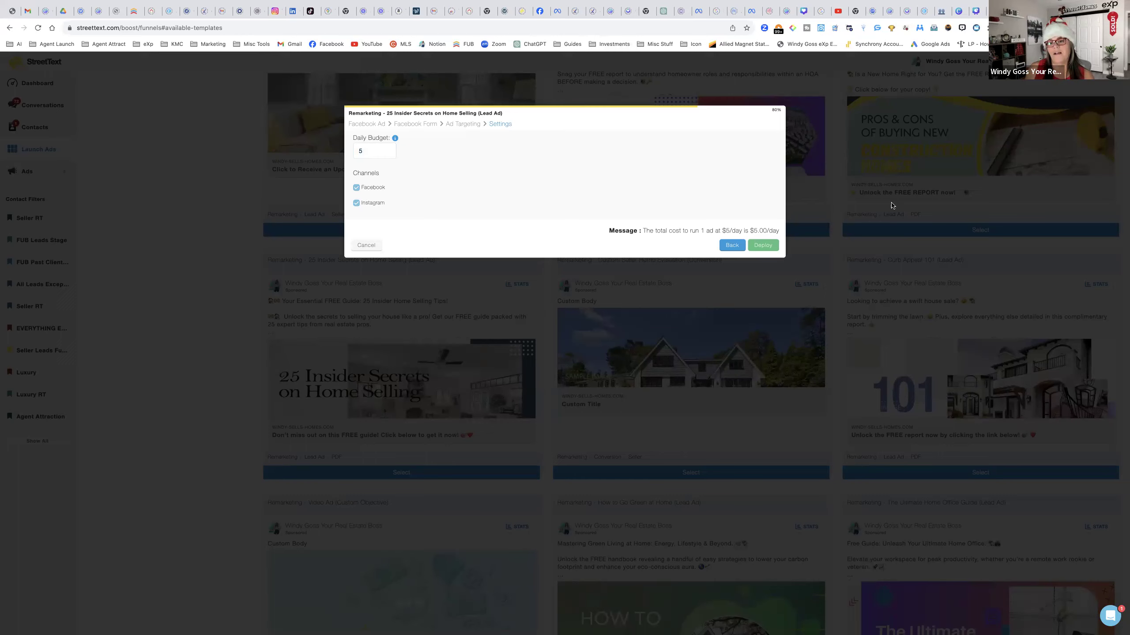
left_click(762, 246)
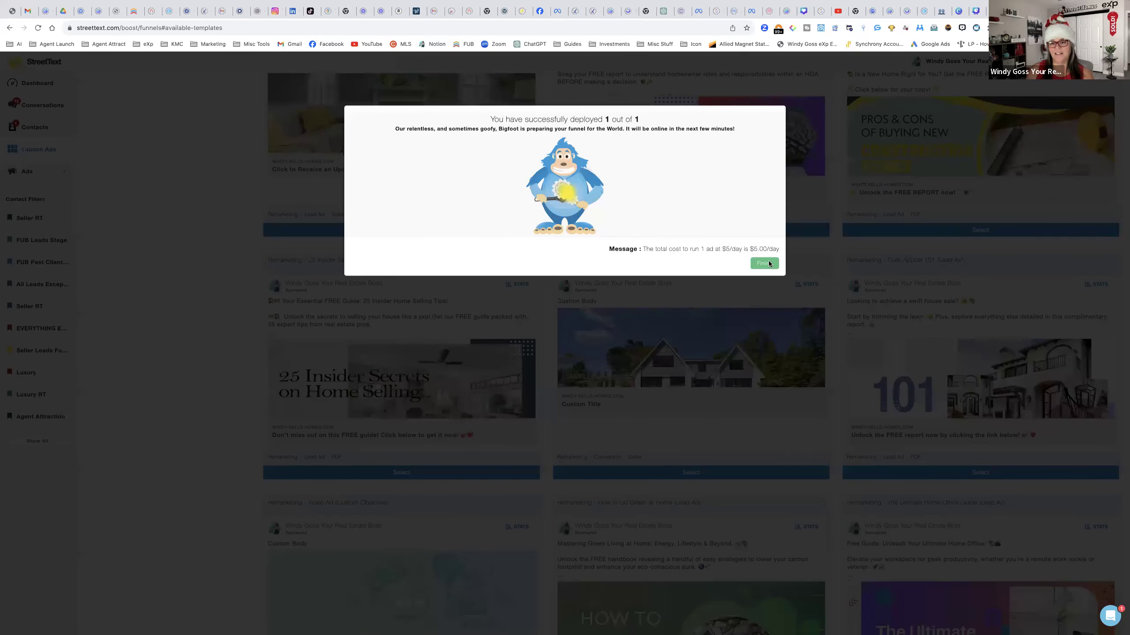
left_click(765, 264)
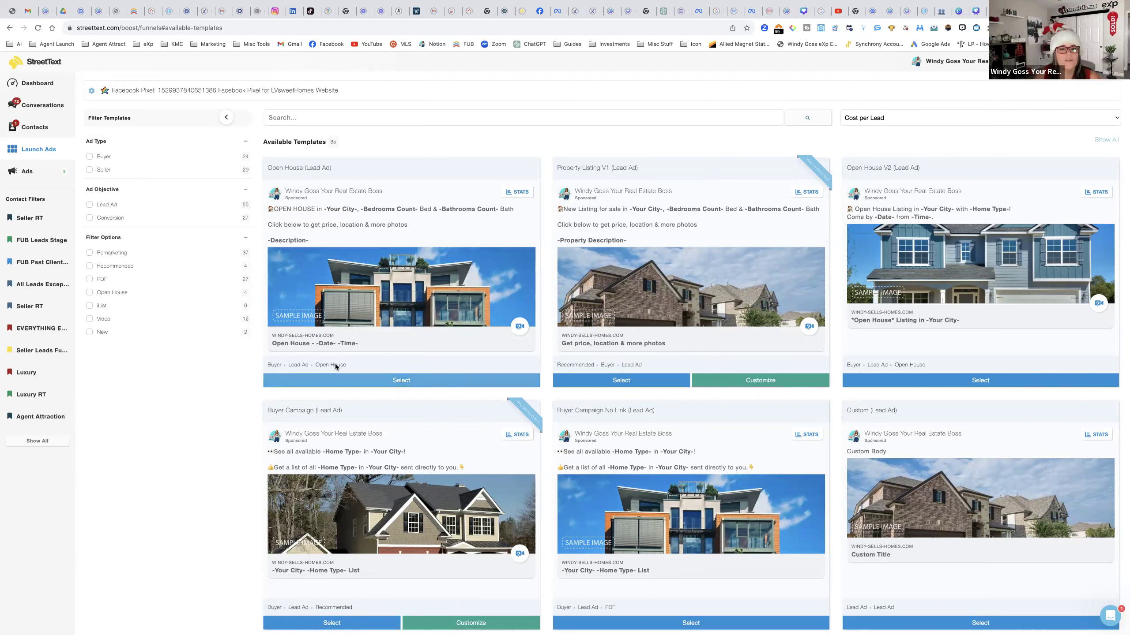
Return to the ads page and open the list of ad bundles
left_click(23, 175)
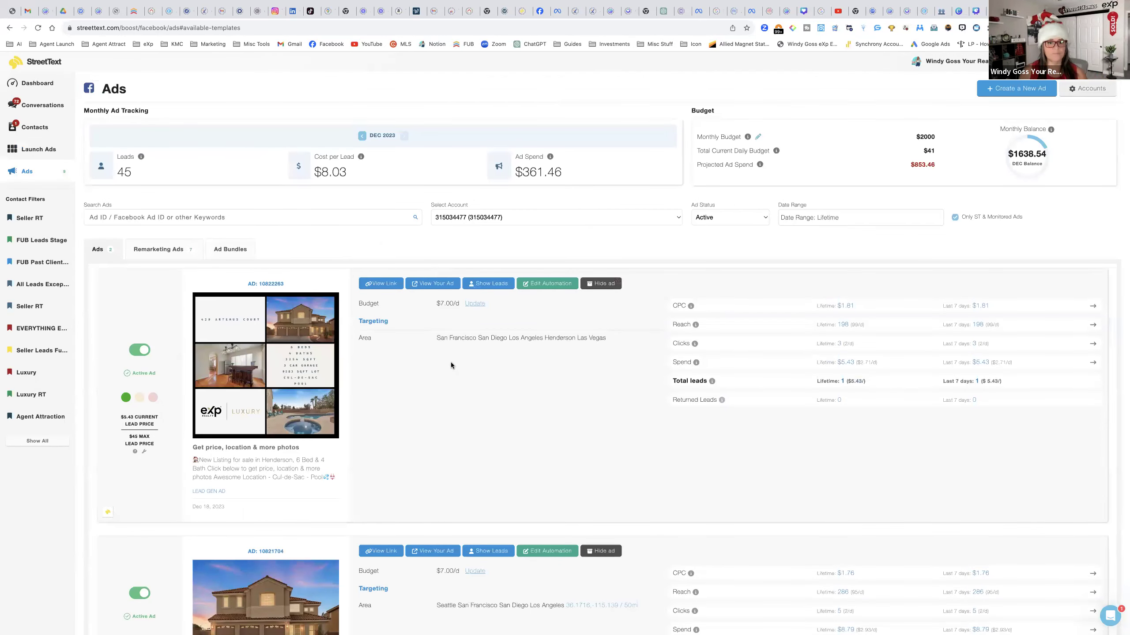
scroll(451, 365, "down", 3)
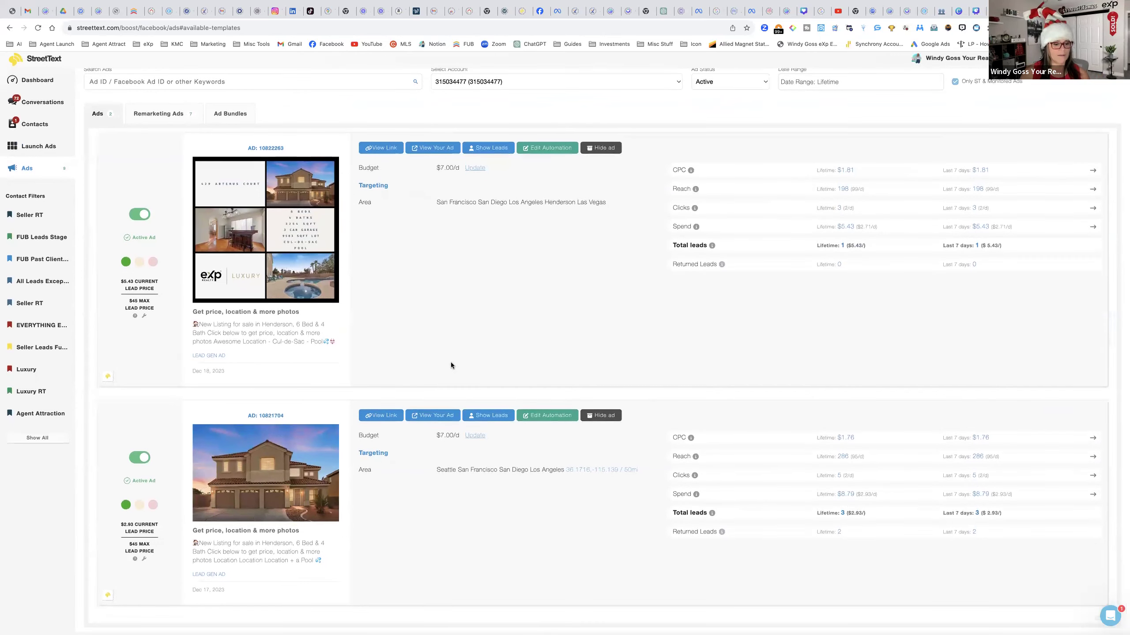
scroll(451, 365, "up", 3)
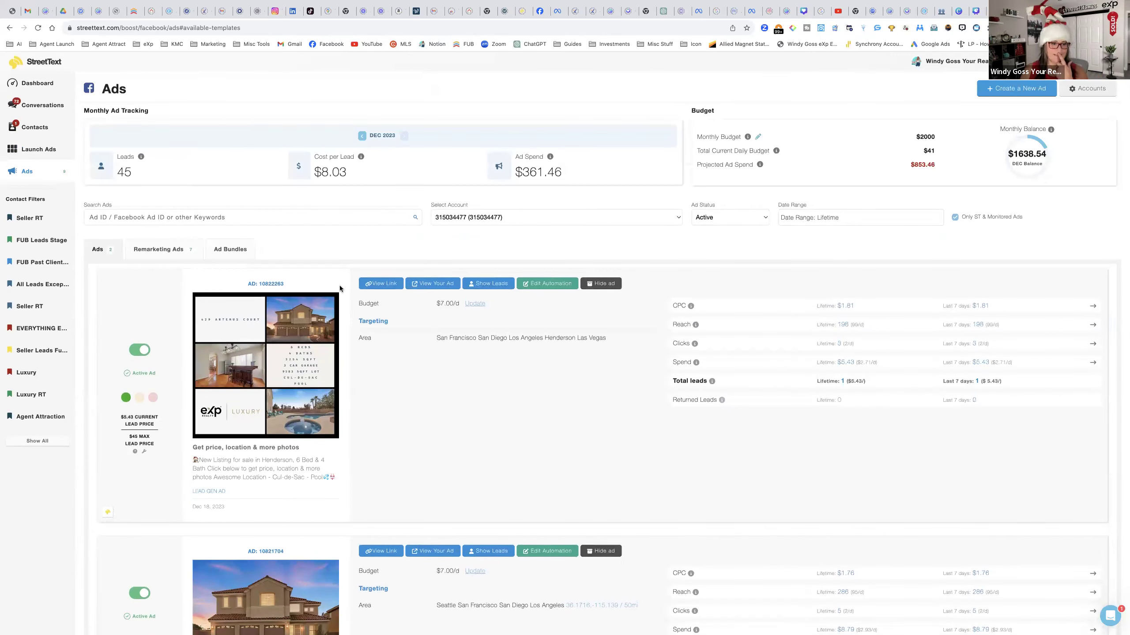
left_click(226, 252)
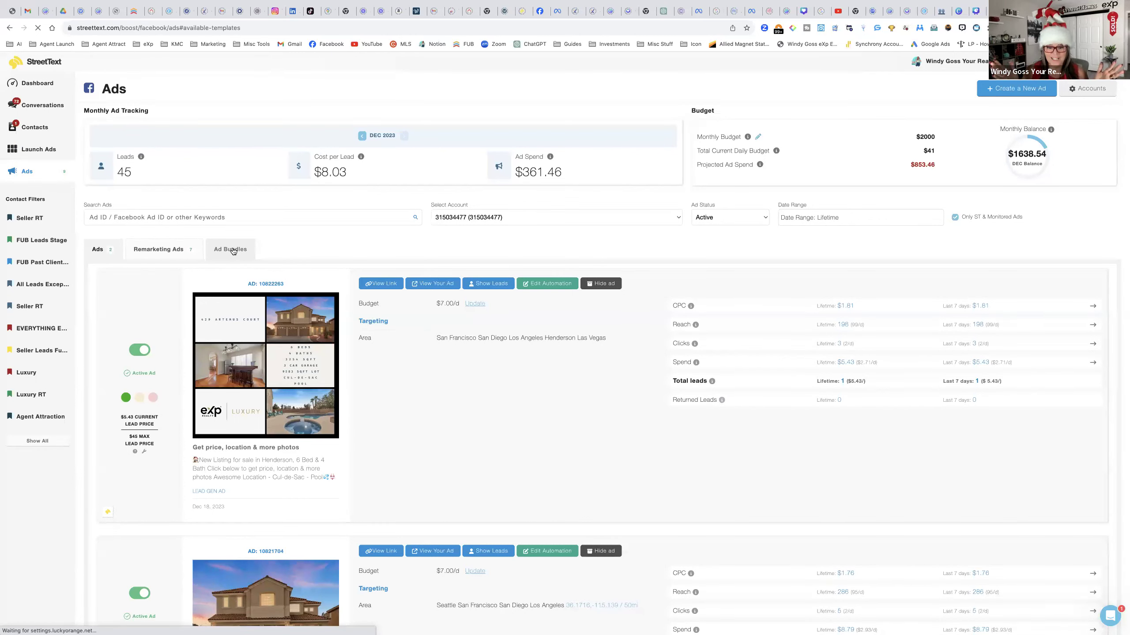
left_click(232, 251)
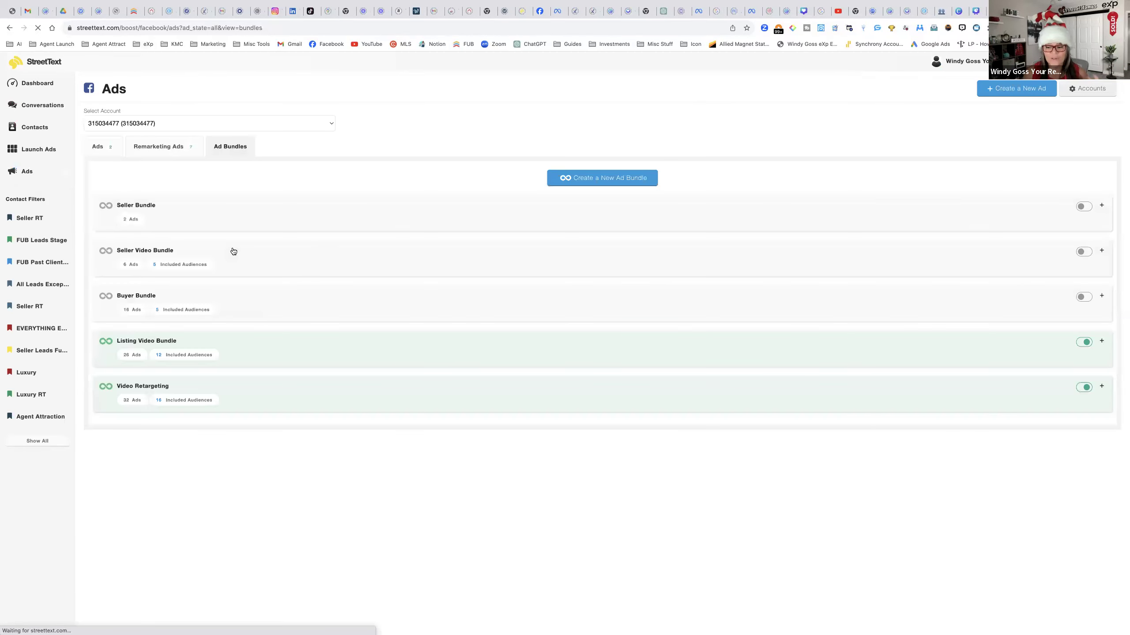